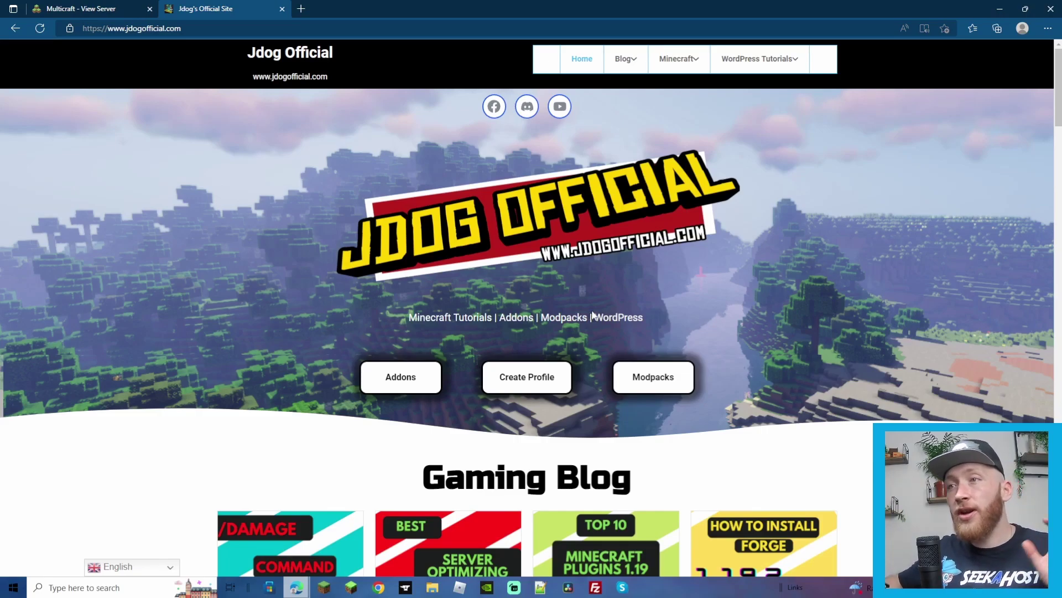
# - On the free Bedrock add-ons page, choose the British Pound Currency addon under Economy Add-ons
pyautogui.click(374, 380)
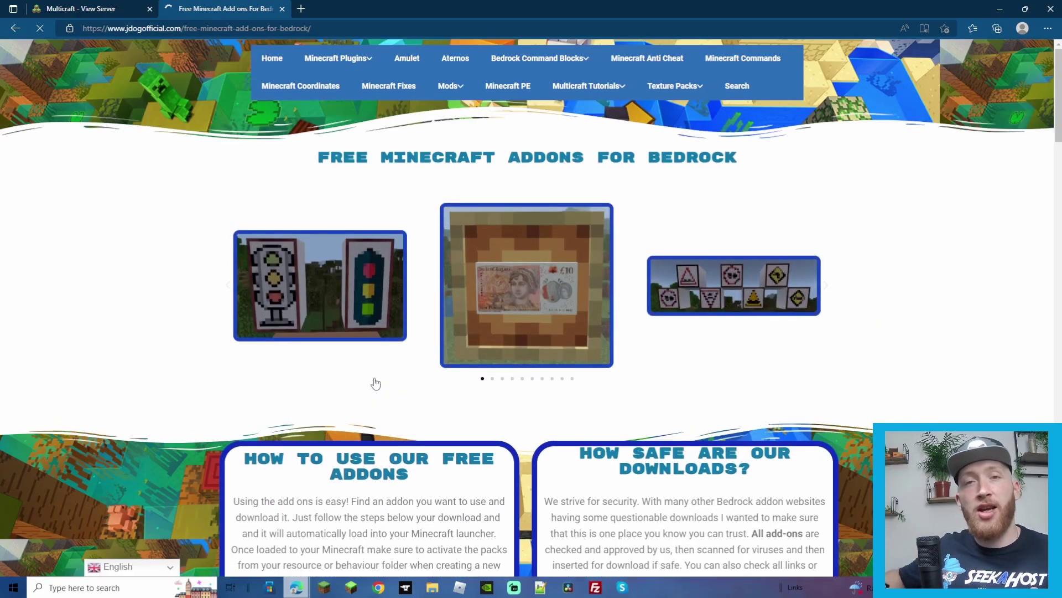
pyautogui.scroll(-20, 401, 344)
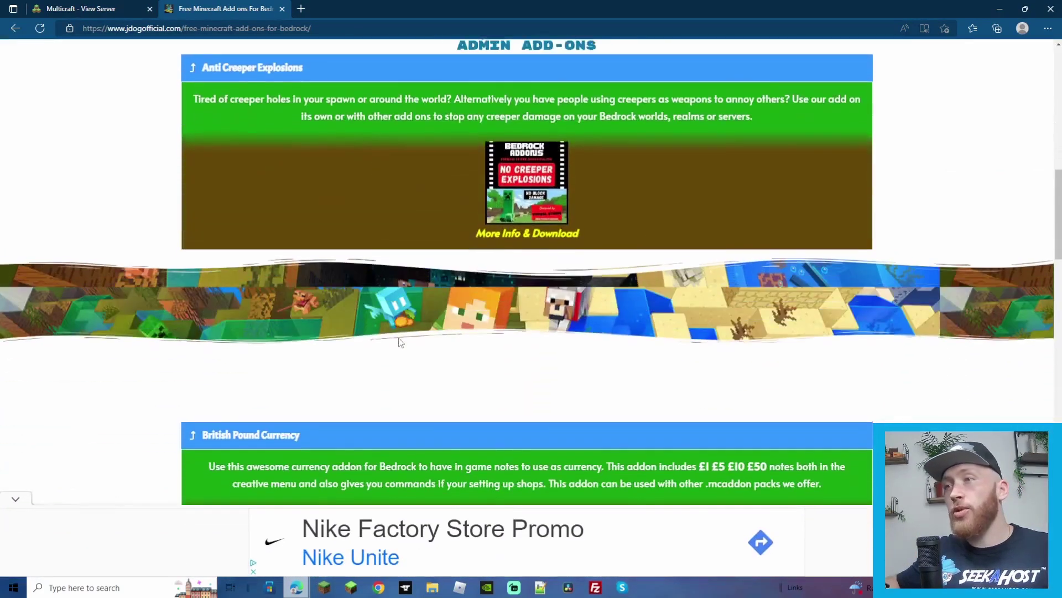
pyautogui.scroll(-3, 399, 342)
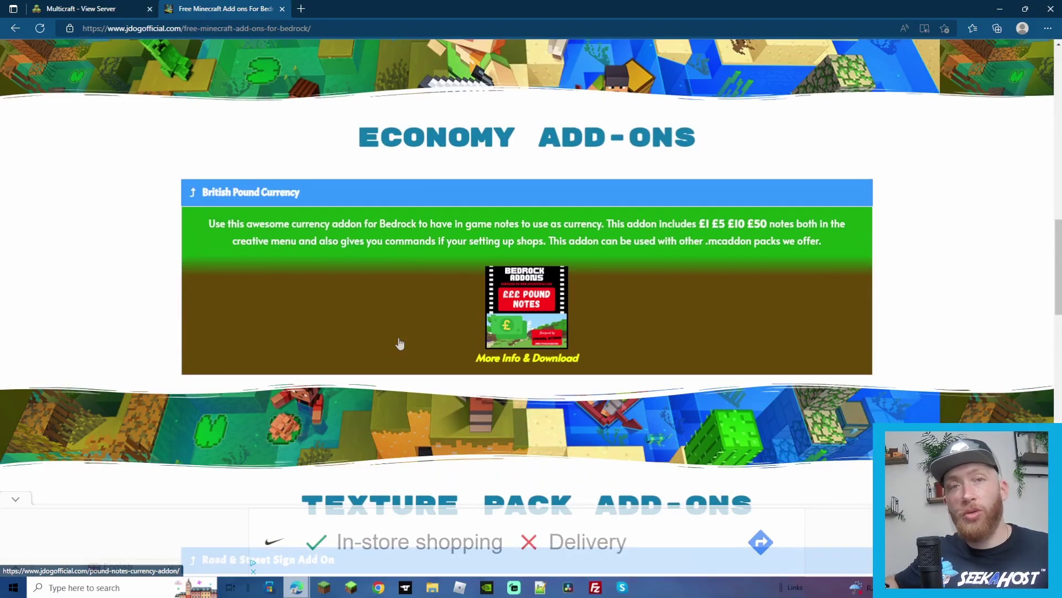
pyautogui.scroll(-6, 623, 406)
pyautogui.scroll(9, 625, 405)
pyautogui.scroll(15, 624, 405)
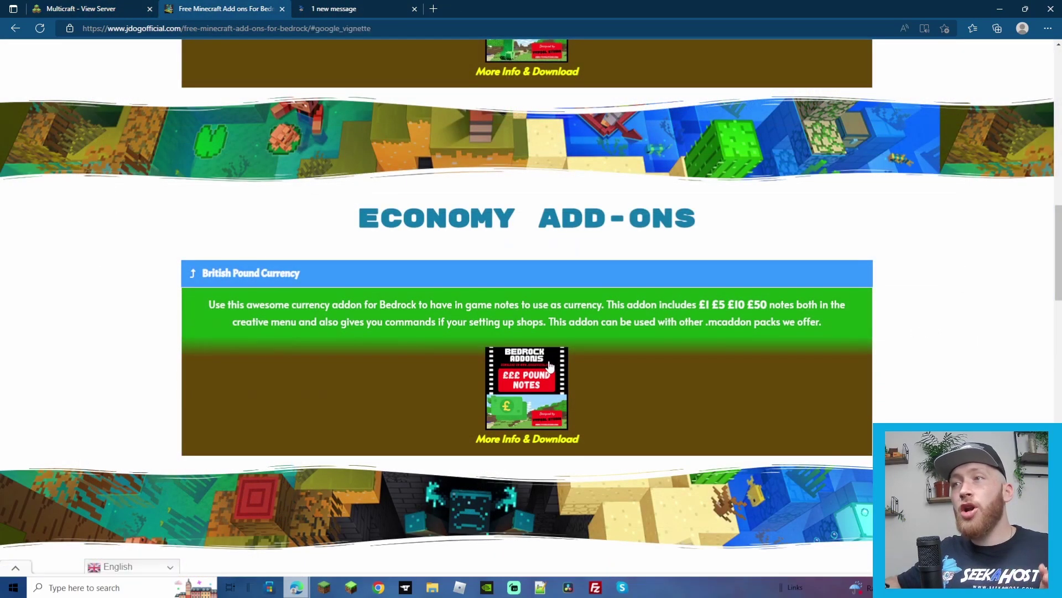
pyautogui.click(549, 366)
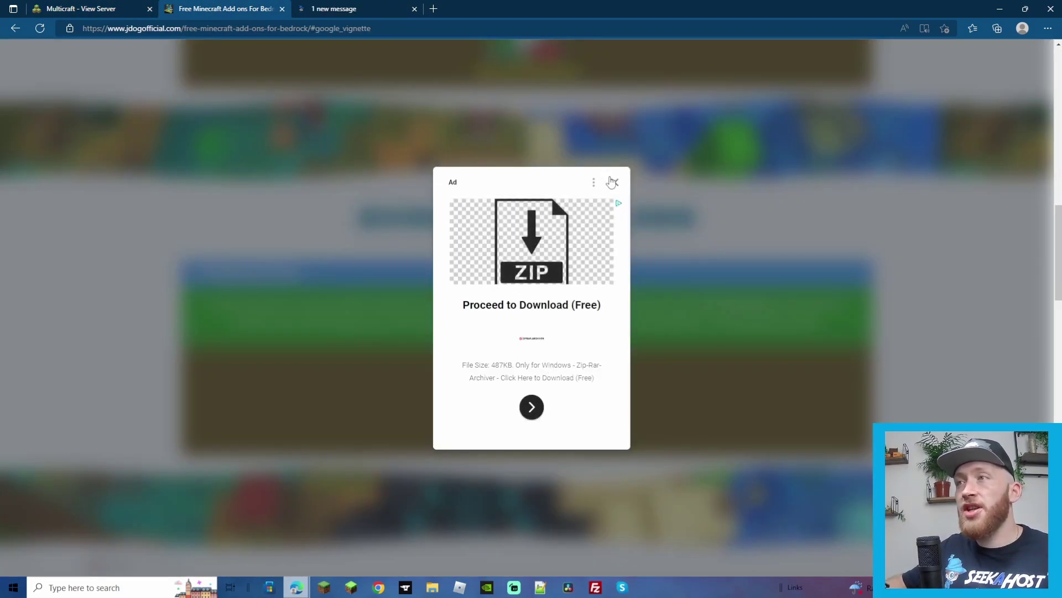
# - Dismiss the ad and scroll the Pound Notes Currency Addon page to Version Downloads and the gallery
pyautogui.click(614, 183)
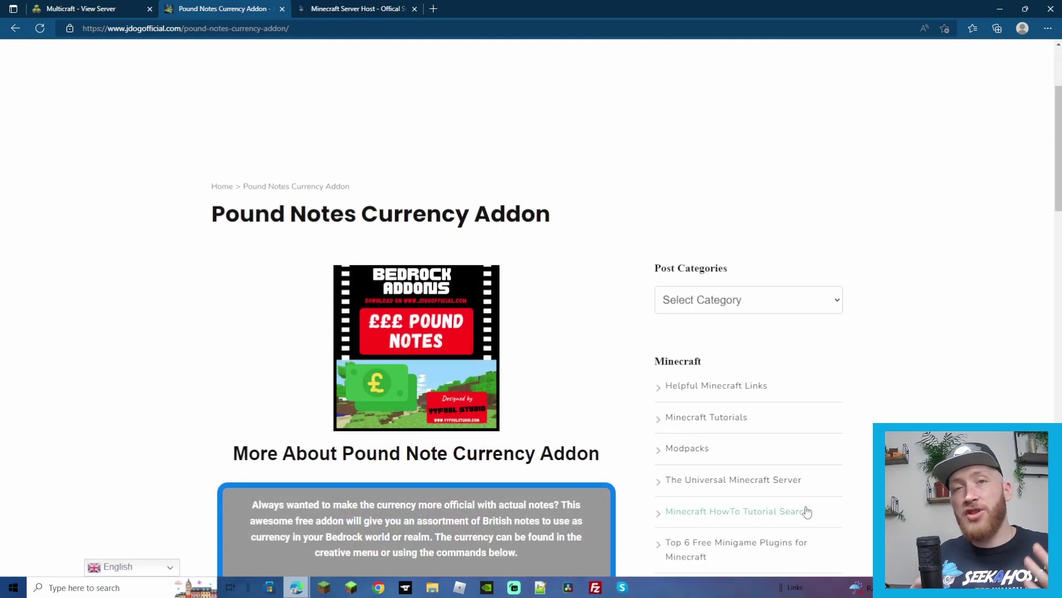
pyautogui.scroll(-8, 807, 511)
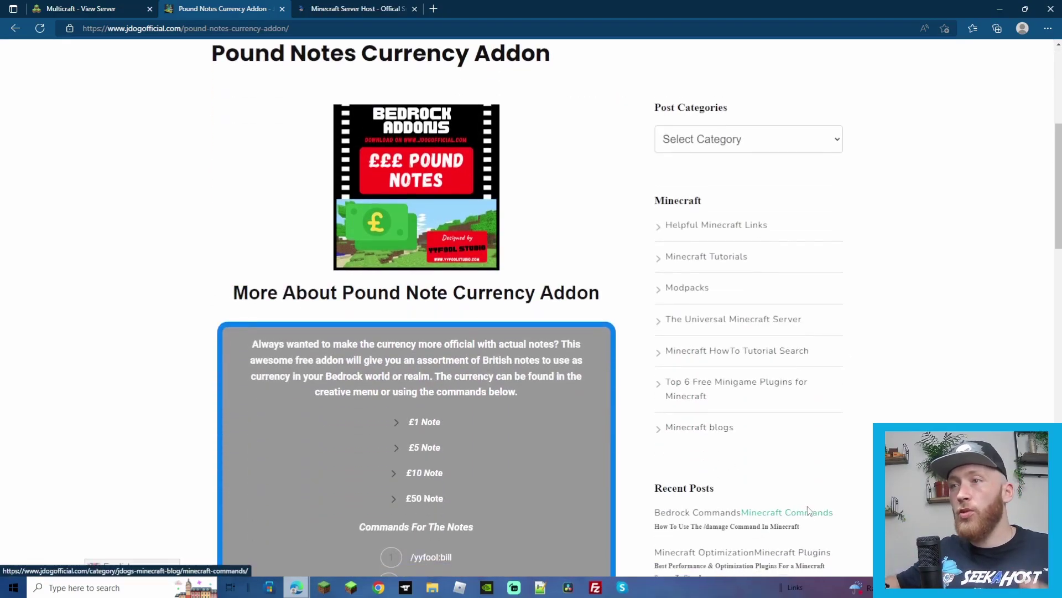
pyautogui.scroll(-6, 813, 521)
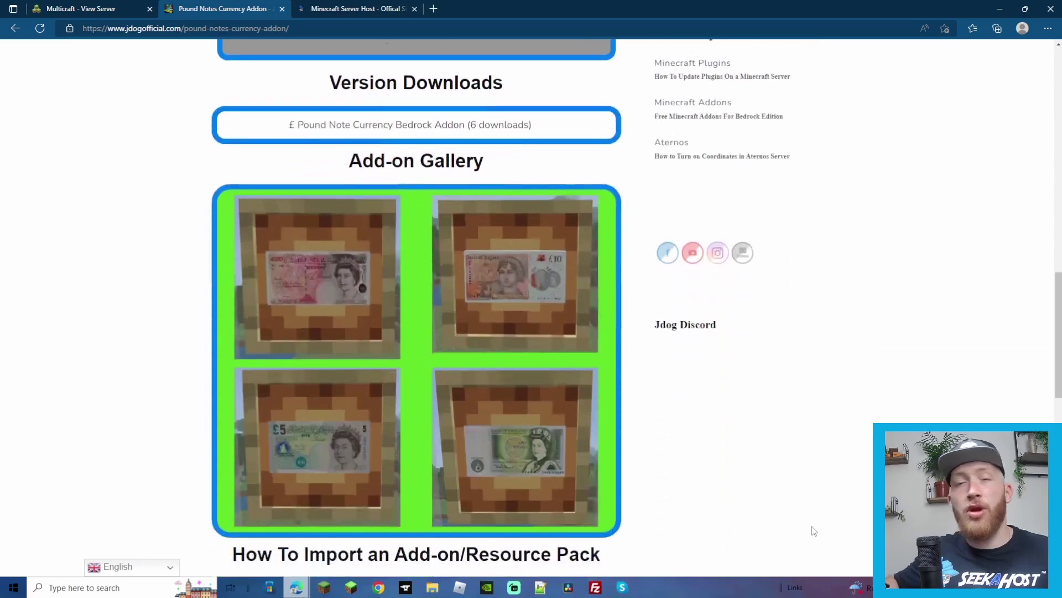
pyautogui.scroll(-1, 327, 285)
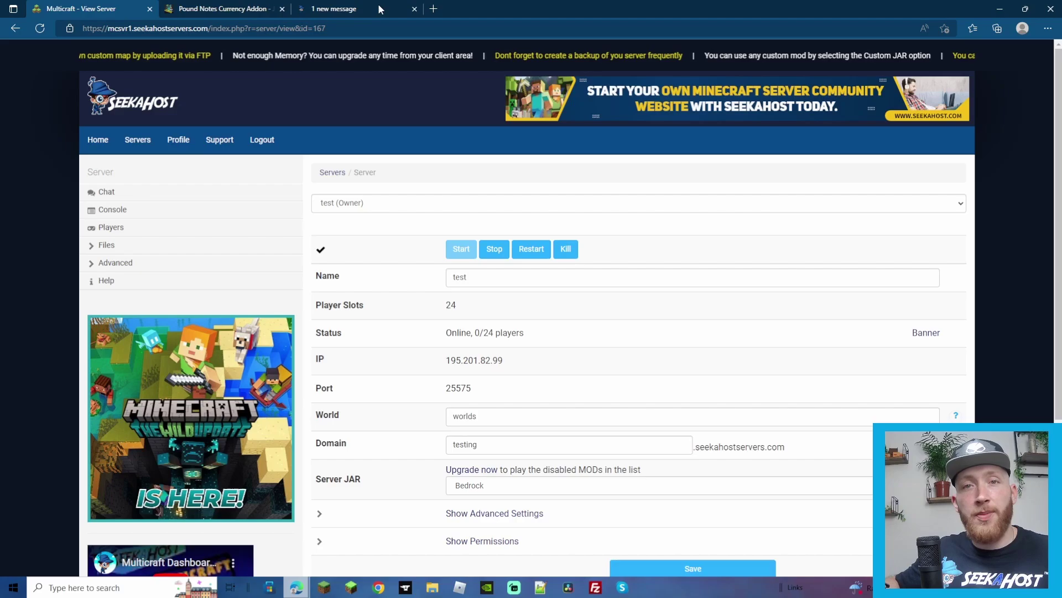
# - Switch to the SeekaHost server tab
pyautogui.click(381, 9)
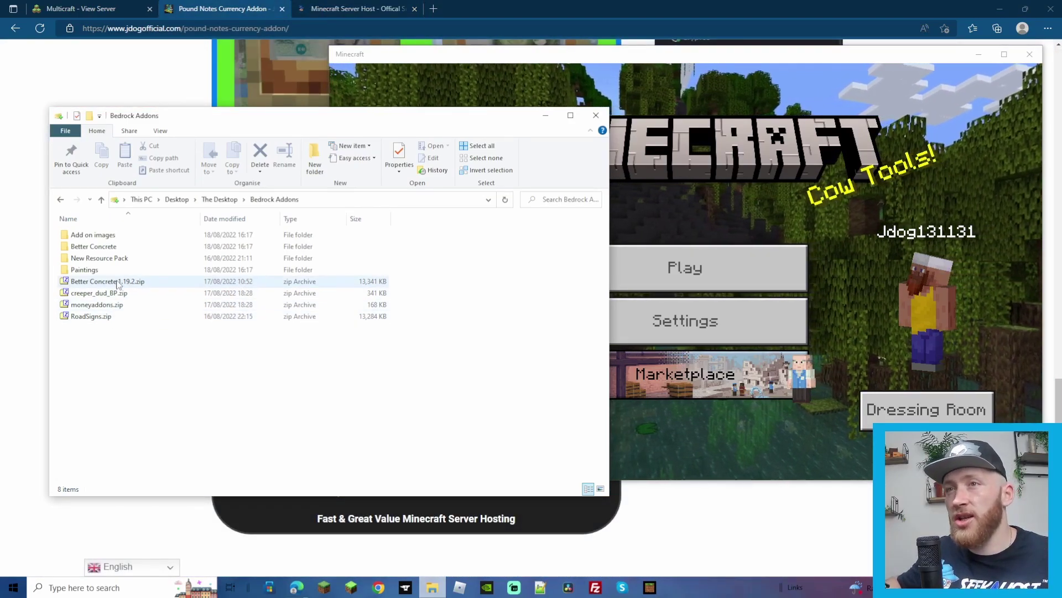
# - Rename moneyaddons.zip to moneyaddons.mcaddon, accepting the extension-change warning
pyautogui.rightClick(98, 304)
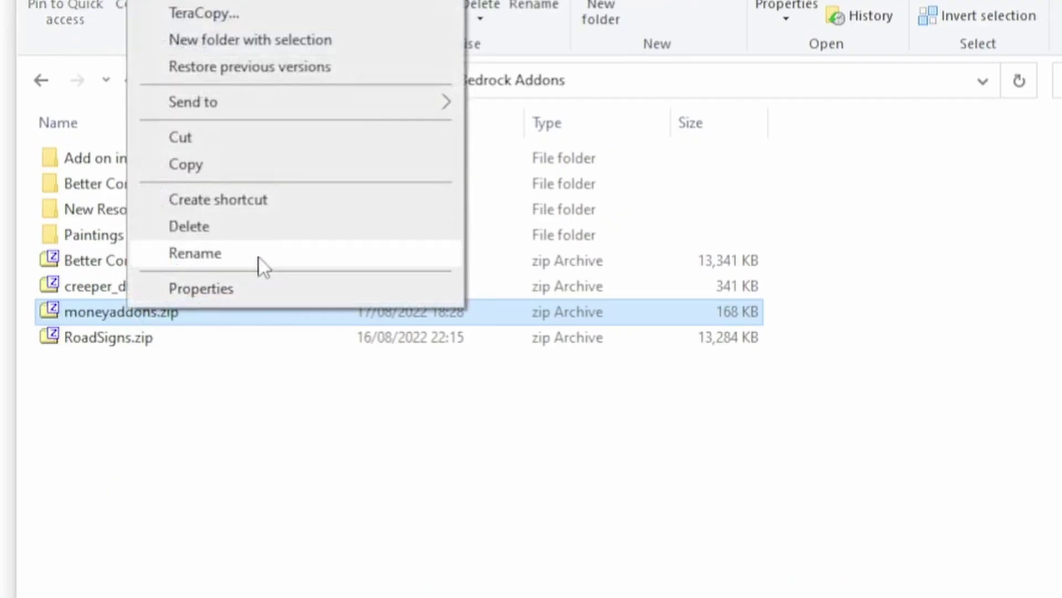
pyautogui.click(259, 257)
pyautogui.press('End')
pyautogui.press('BackSpace')
pyautogui.press('BackSpace')
pyautogui.press('BackSpace')
pyautogui.write('mcaddon')
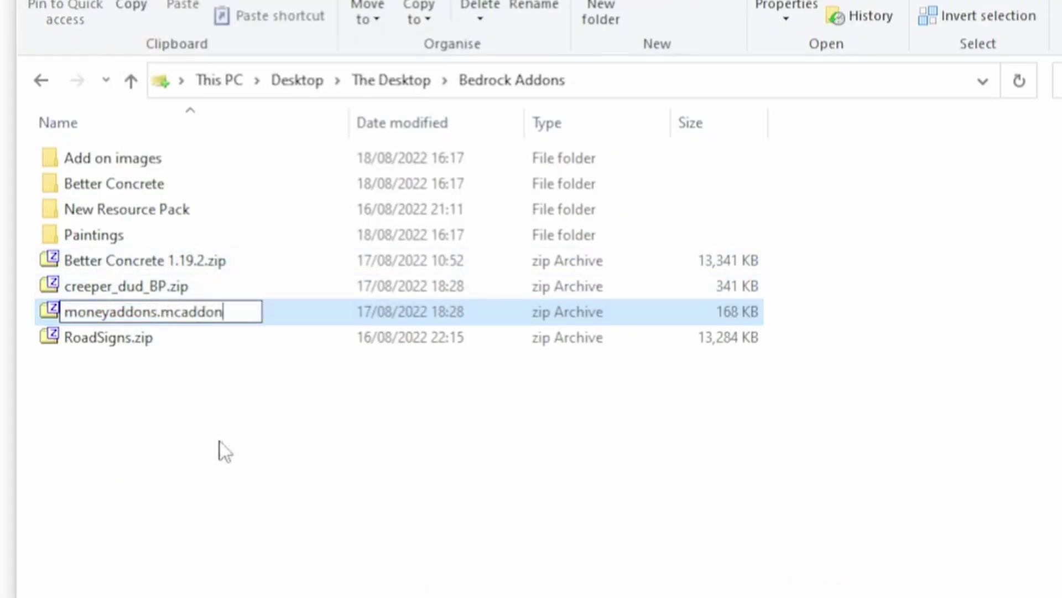
pyautogui.press('Return')
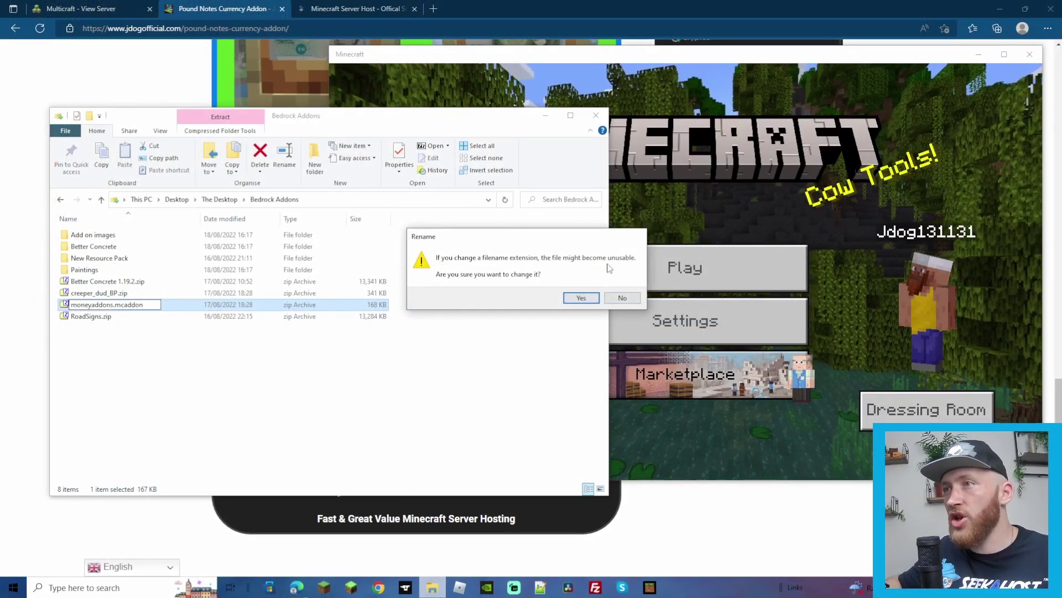
pyautogui.click(576, 299)
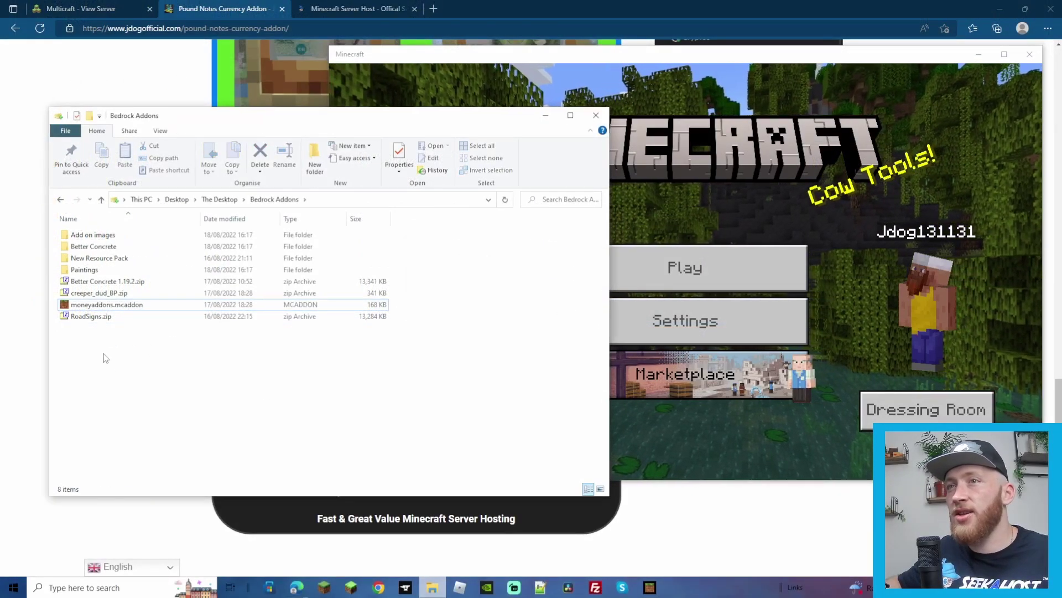
# - Import moneyaddons.mcaddon into Minecraft and scroll the Worlds list down to onetest
pyautogui.doubleClick(91, 305)
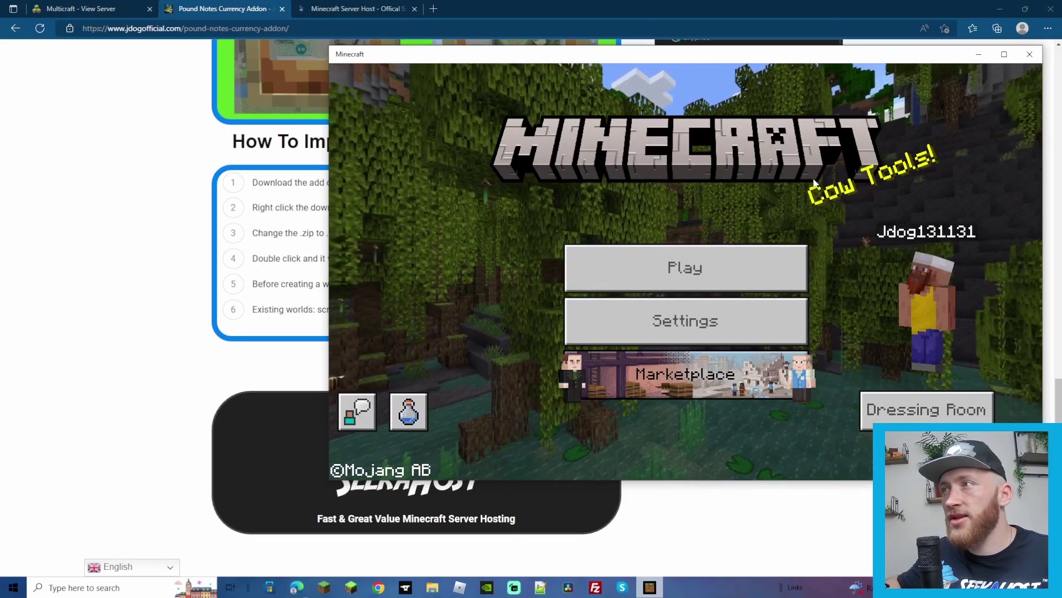
pyautogui.click(663, 269)
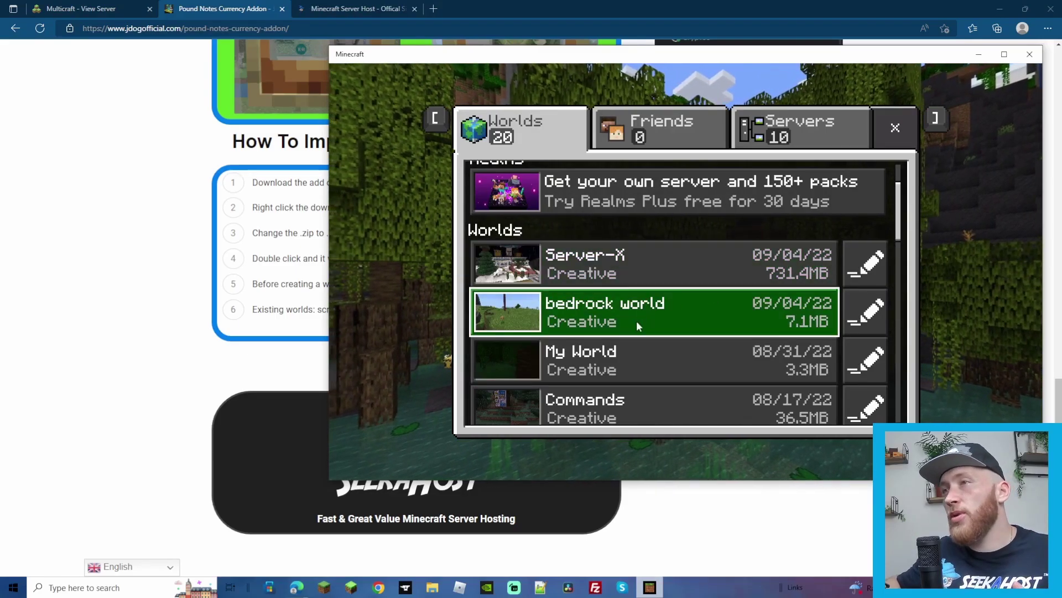
pyautogui.scroll(-2, 727, 291)
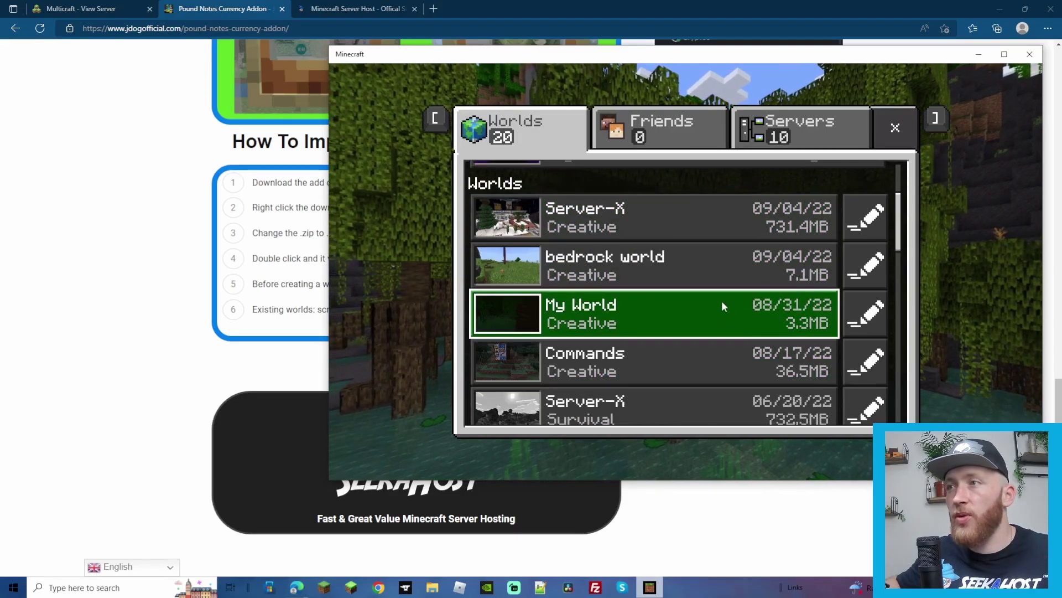
pyautogui.scroll(1, 723, 306)
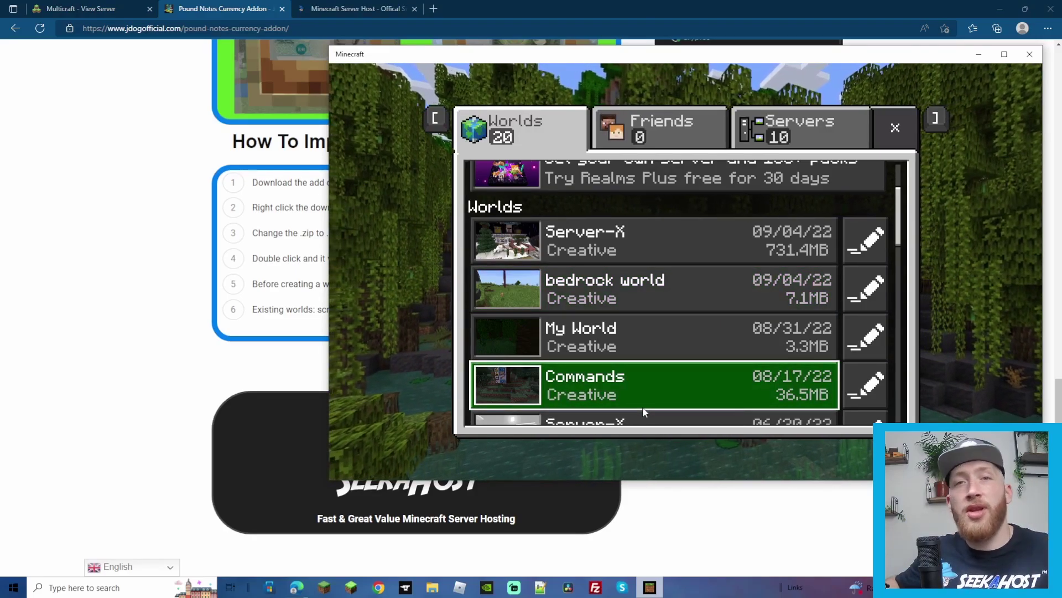
pyautogui.scroll(-10, 728, 295)
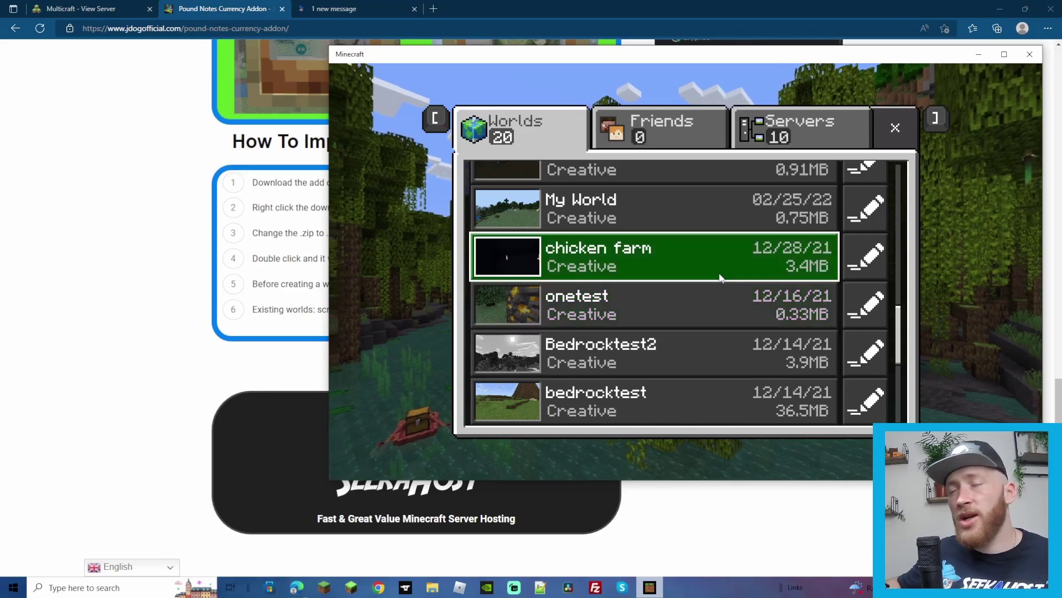
# - Open the onetest world's settings and look through its behaviour and resource packs
pyautogui.click(867, 308)
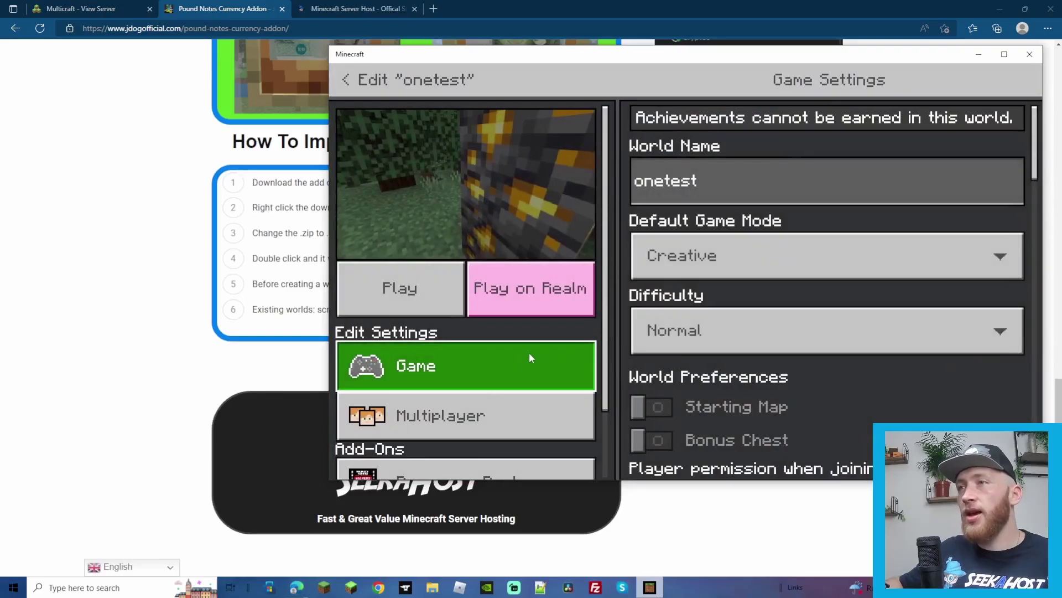
pyautogui.scroll(-2, 519, 353)
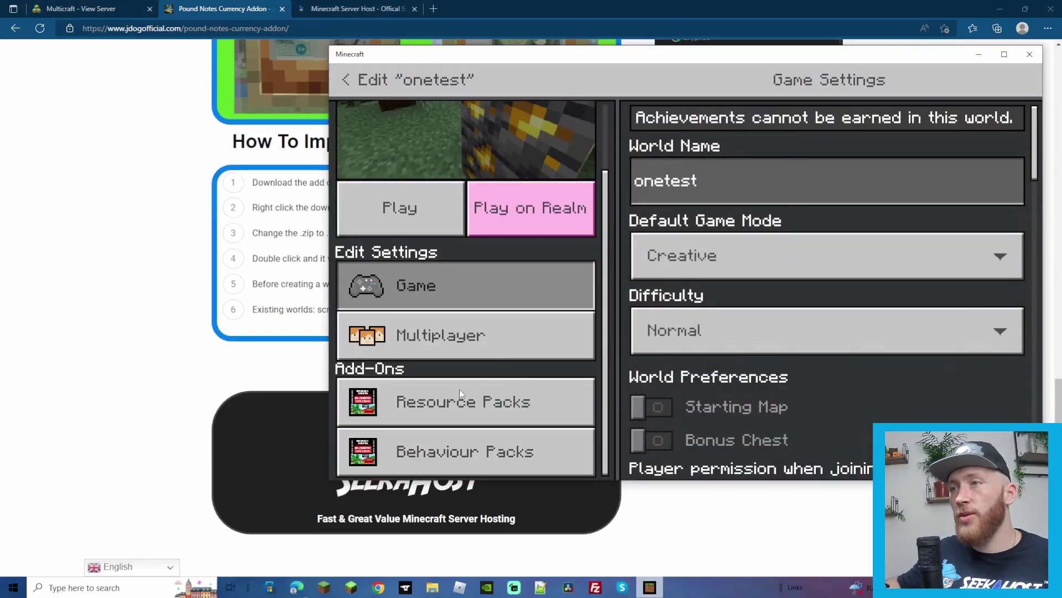
pyautogui.click(440, 454)
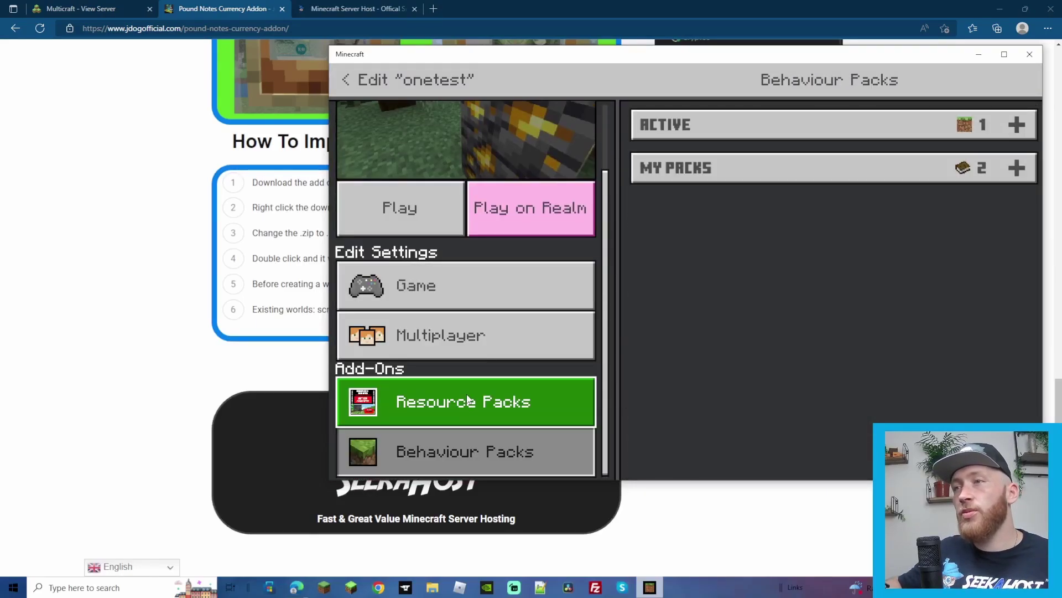
pyautogui.click(468, 405)
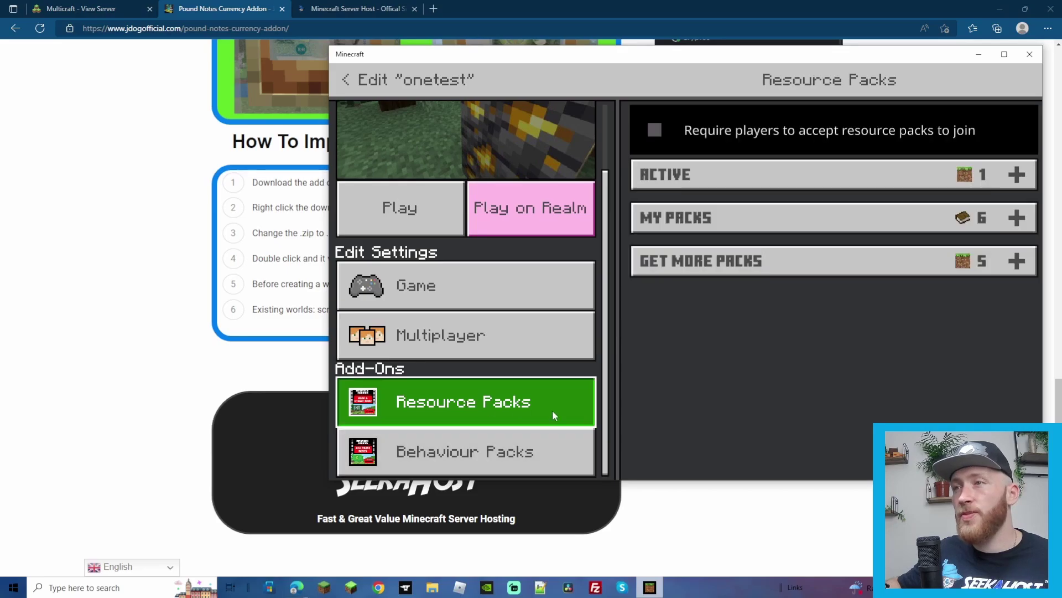
pyautogui.click(464, 459)
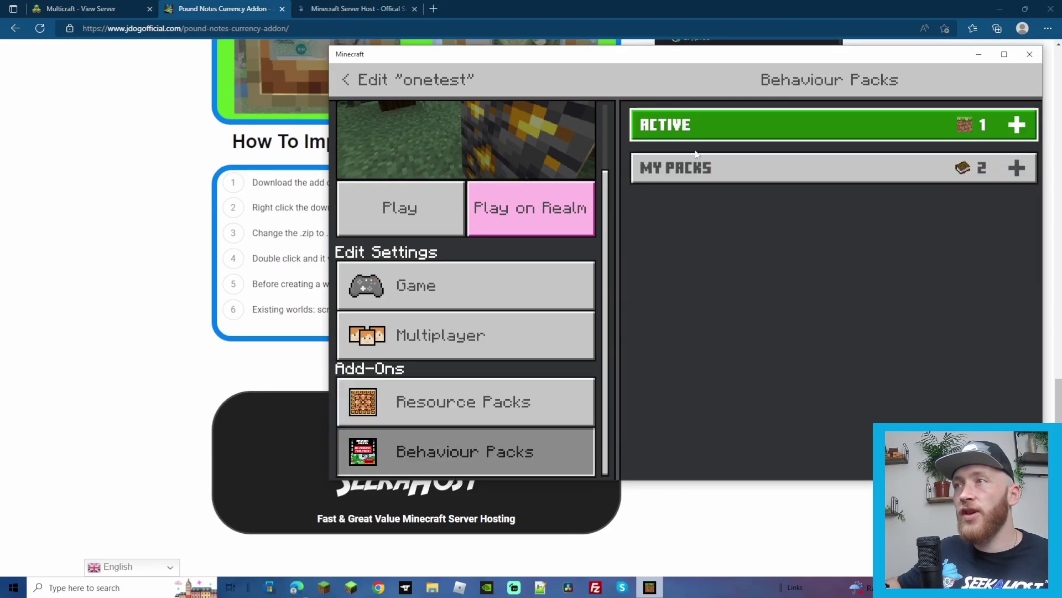
# - Activate the money BP behaviour pack, accepting disabled achievements, and confirm 2 active resource packs
pyautogui.click(699, 167)
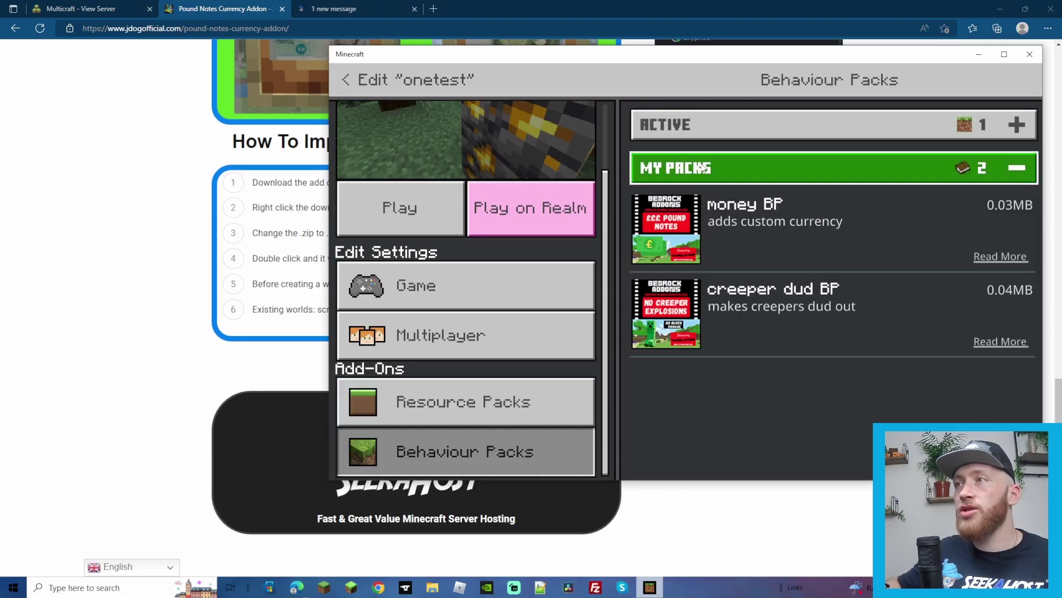
pyautogui.click(714, 227)
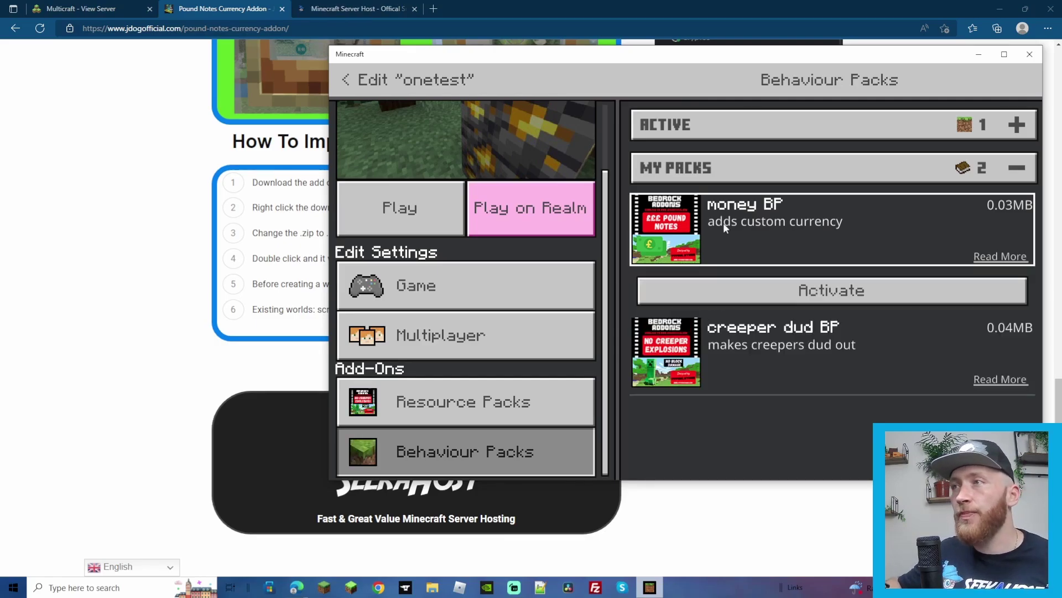
pyautogui.click(837, 294)
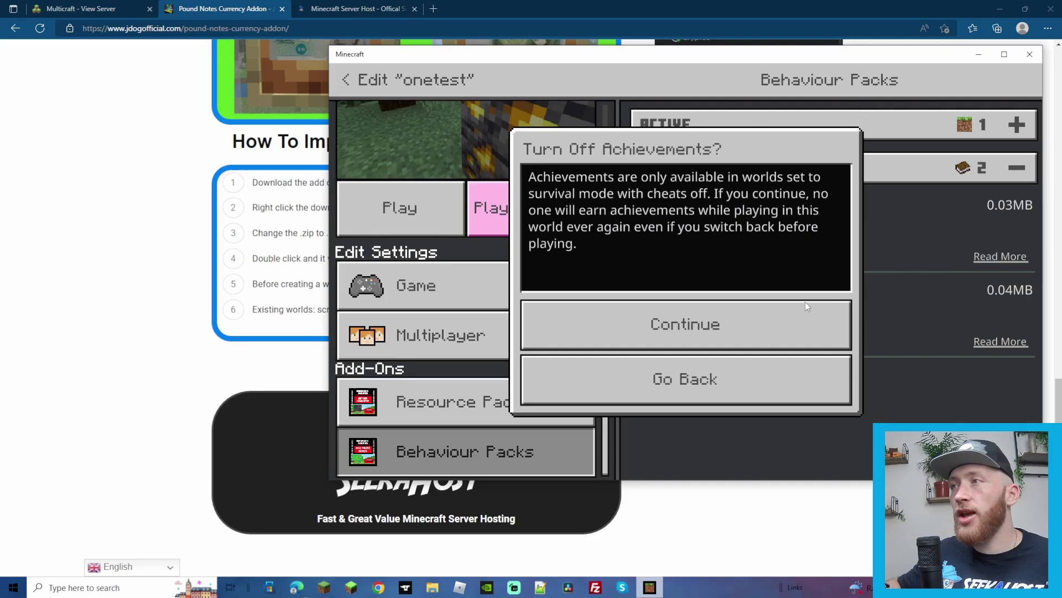
pyautogui.click(668, 320)
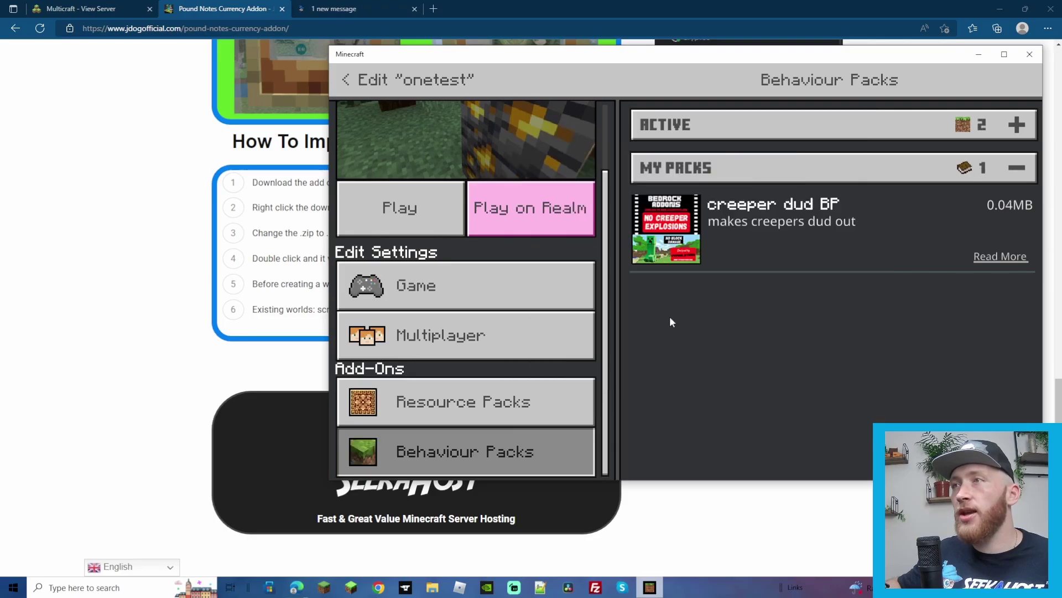
pyautogui.click(440, 414)
pyautogui.click(726, 216)
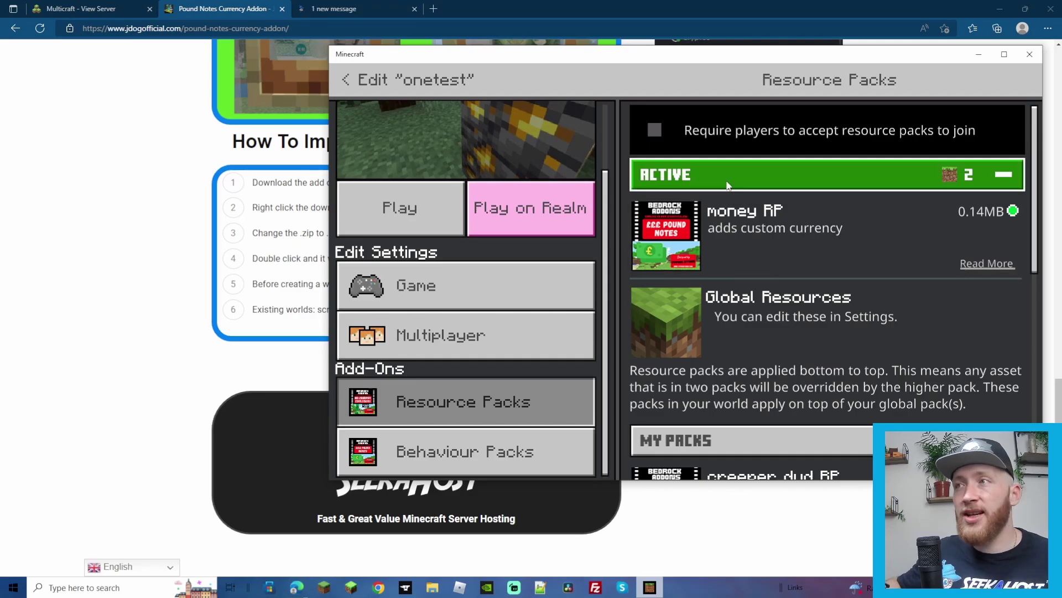
pyautogui.click(719, 176)
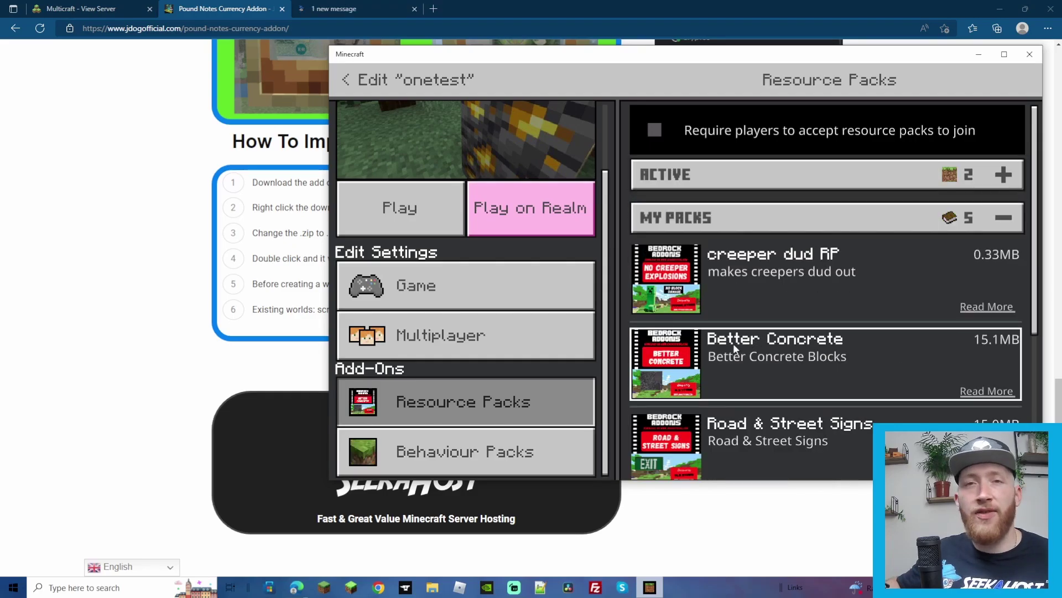
# - Load onetest and put the £5 Nature banknote from the creative inventory into the hotbar
pyautogui.click(408, 220)
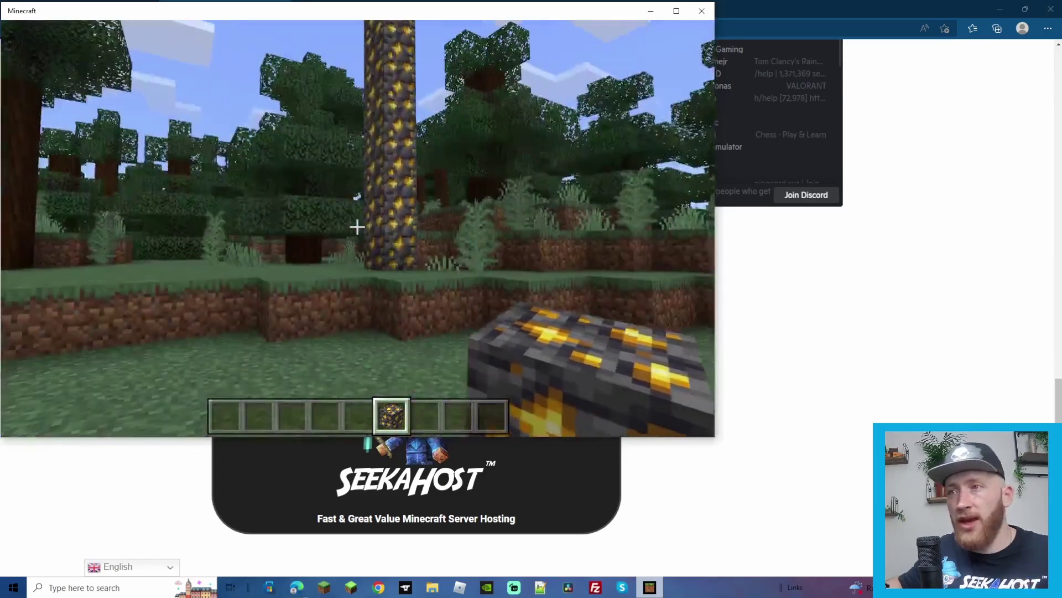
pyautogui.press('e')
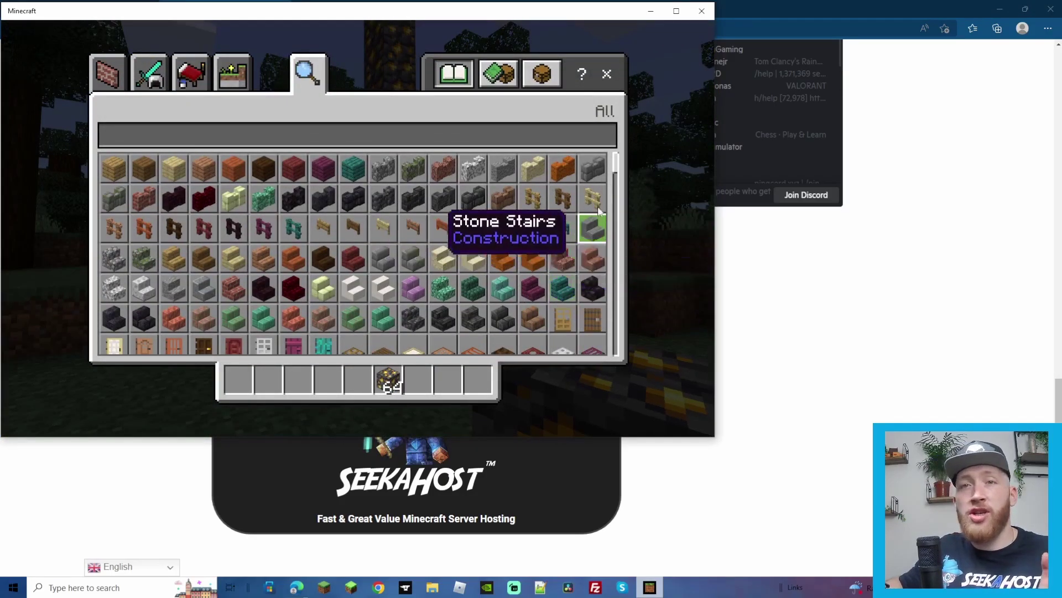
pyautogui.moveTo(616, 164); pyautogui.dragTo(625, 386)
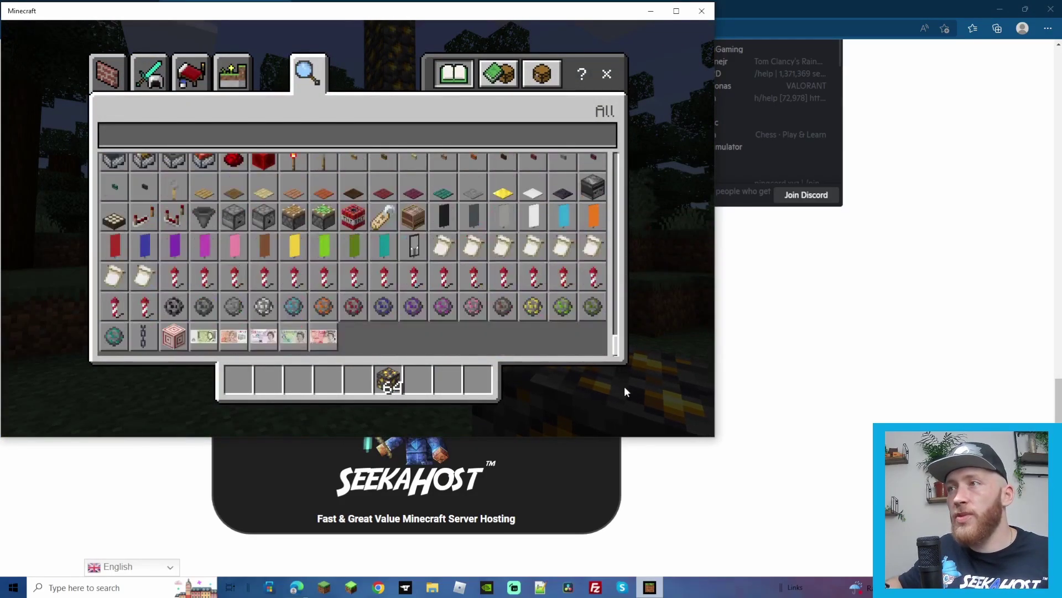
pyautogui.click(293, 336)
pyautogui.click(268, 379)
pyautogui.press('e')
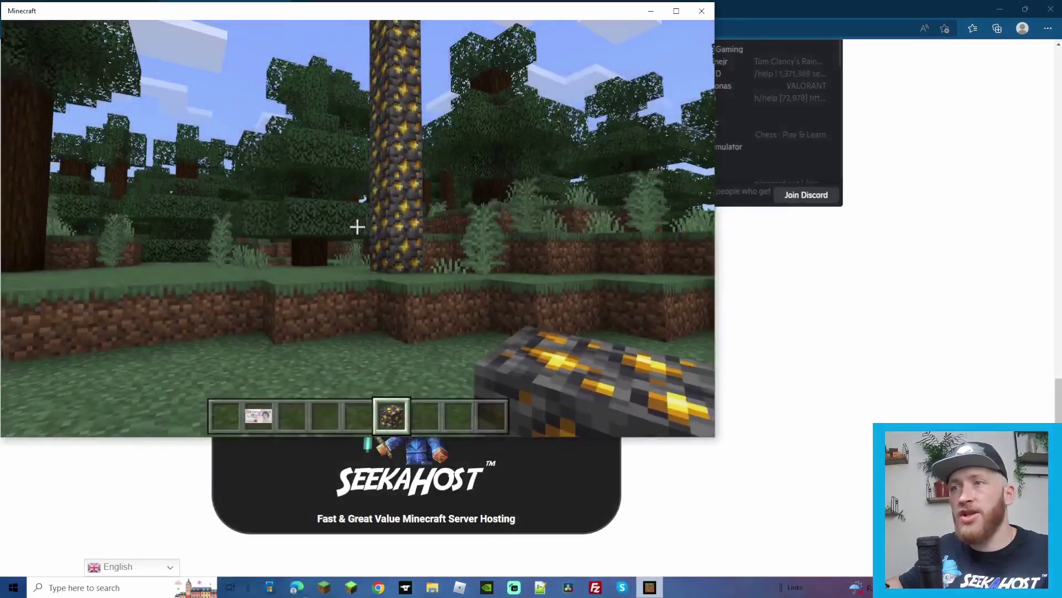
# - Return to the onetest world's Game settings
pyautogui.scroll(3, 357, 226)
pyautogui.scroll(1, 357, 226)
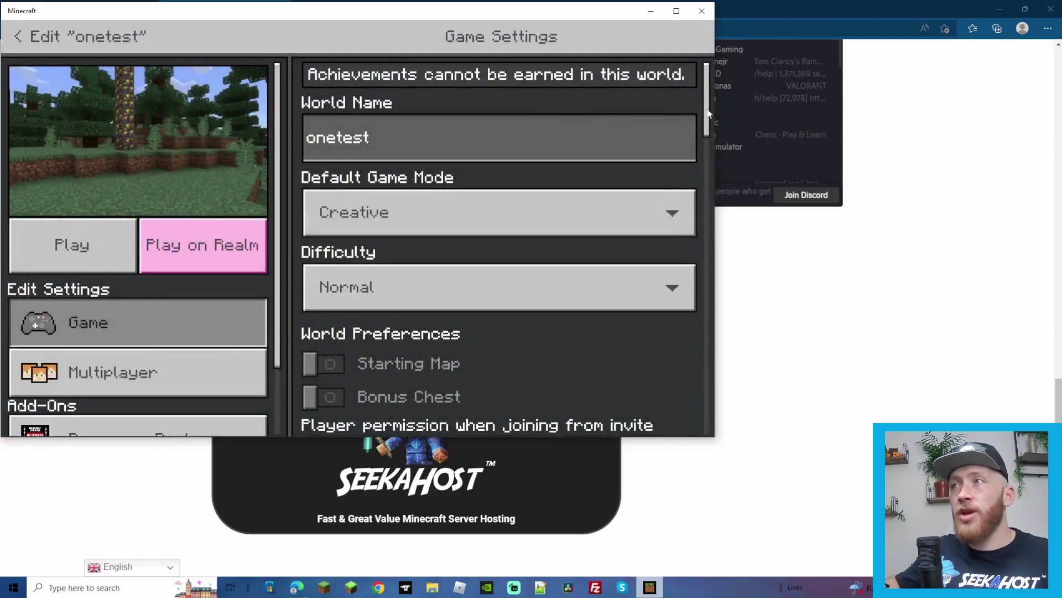
pyautogui.moveTo(709, 113); pyautogui.dragTo(706, 388)
# - Export onetest as onetest.mcworld into the Minecraft Maps folder, then close Minecraft
pyautogui.click(410, 357)
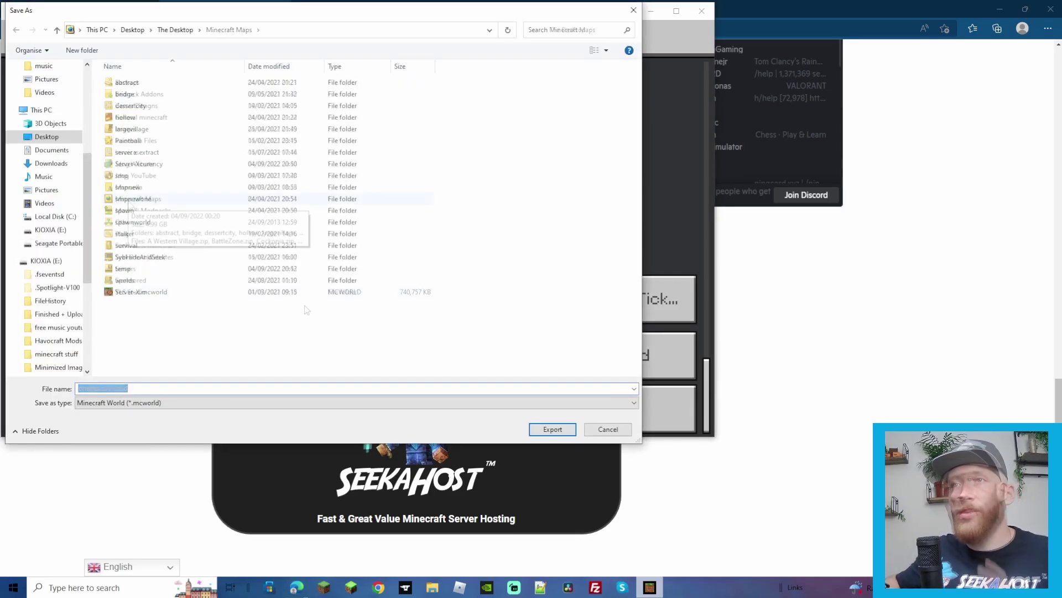
pyautogui.click(57, 29)
pyautogui.doubleClick(138, 199)
pyautogui.rightClick(161, 329)
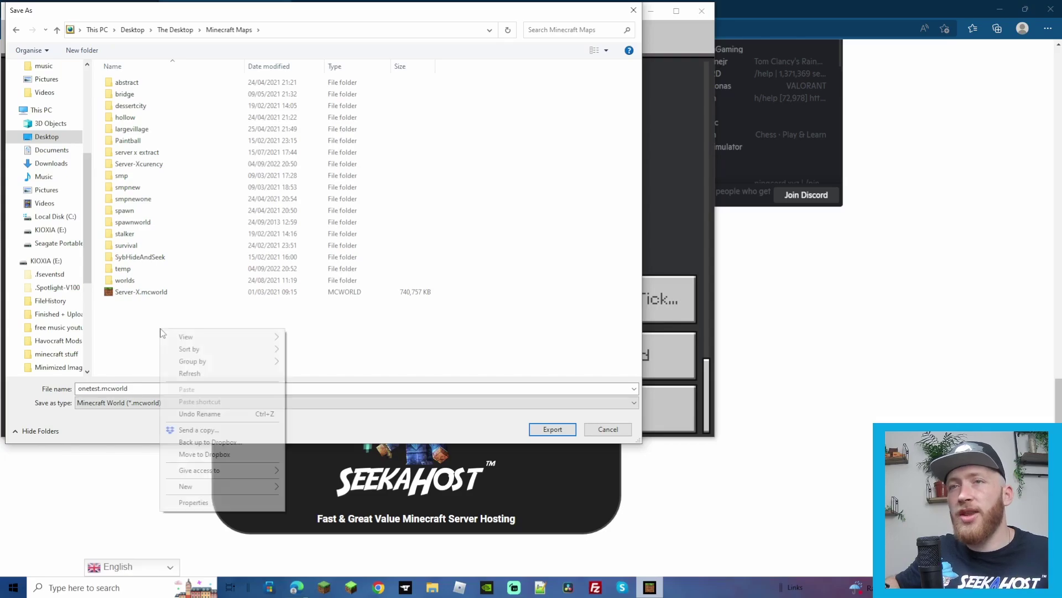
pyautogui.press('Escape')
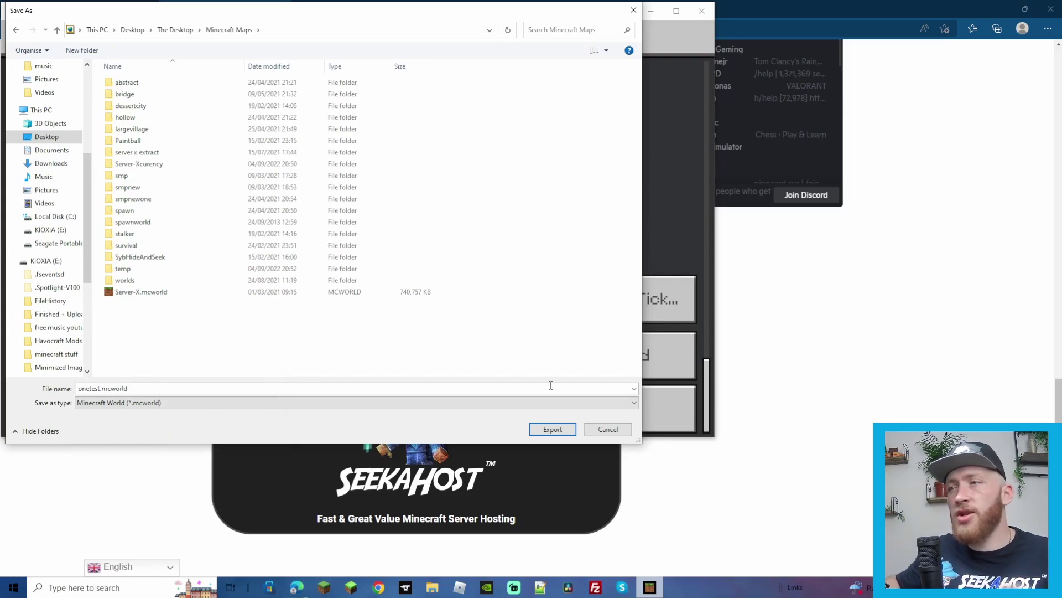
pyautogui.click(553, 429)
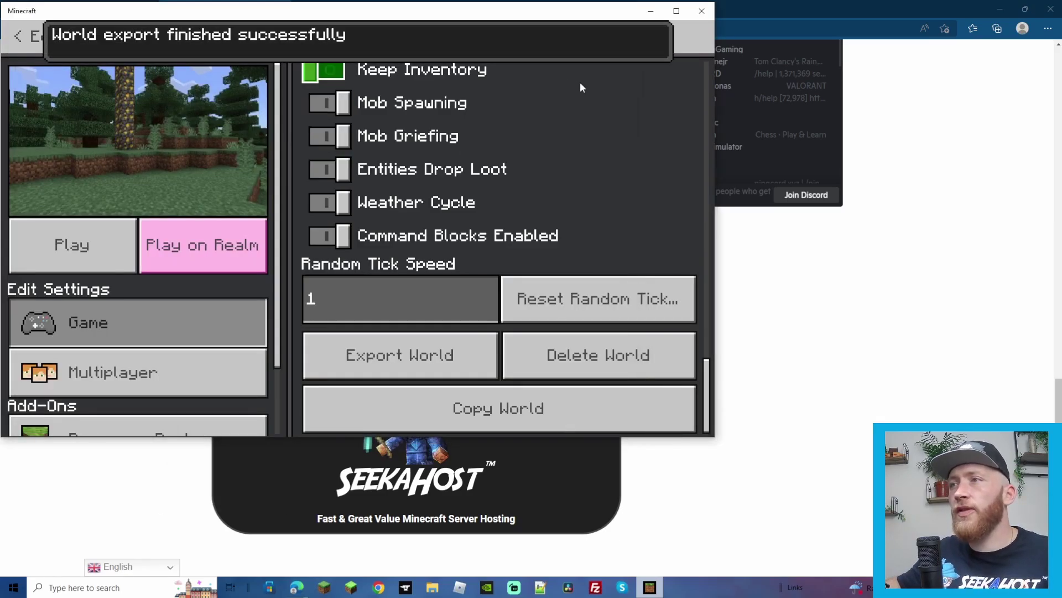
pyautogui.click(702, 11)
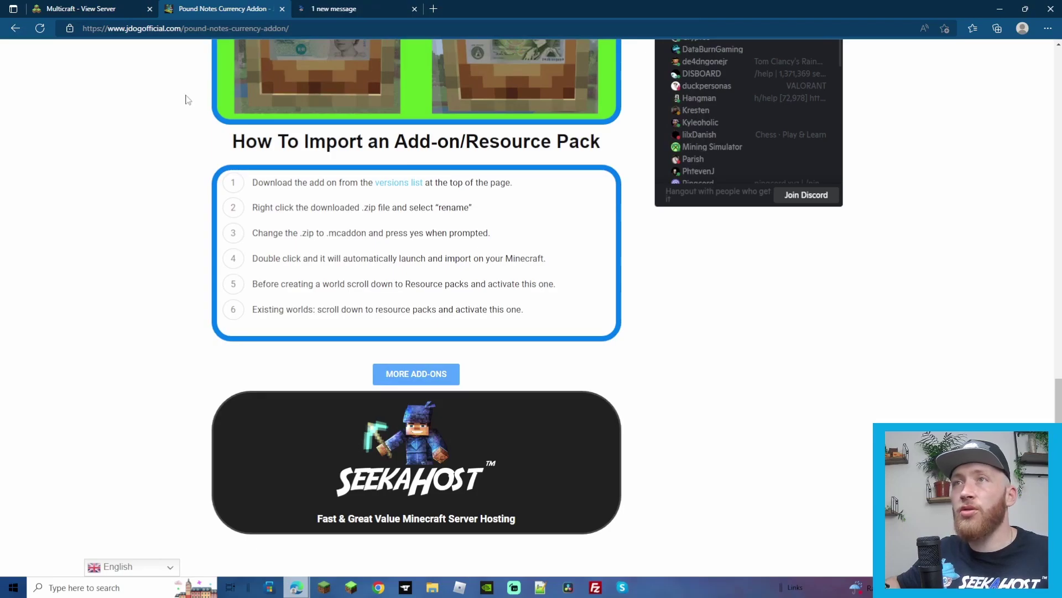
# - Switch to the Multicraft - View Server tab for server 'test'
pyautogui.click(88, 8)
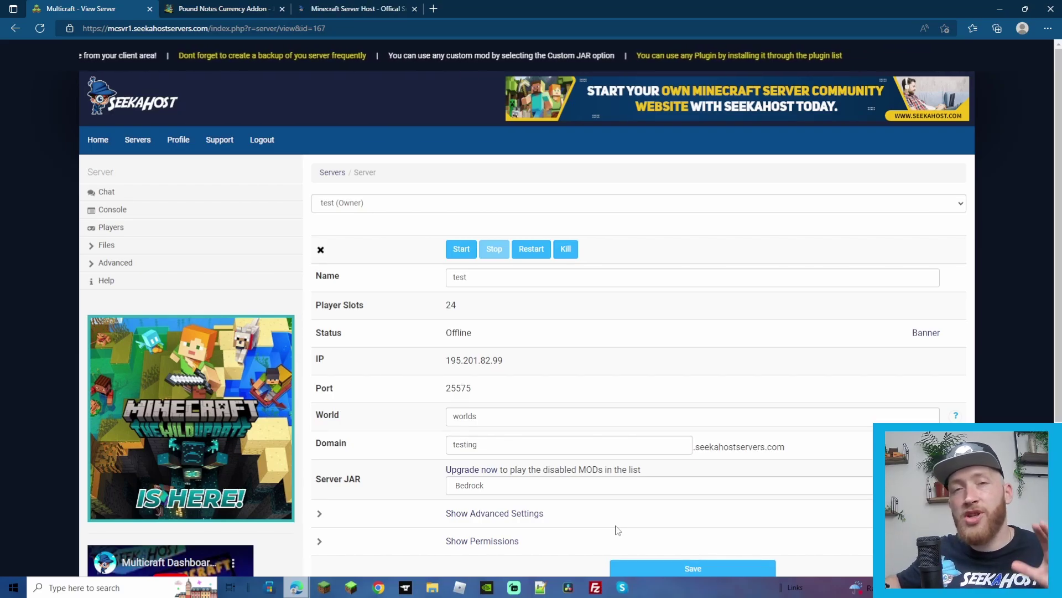
# - Bring FileZilla up in a restored window, then go back to the Multicraft panel for 'test'
pyautogui.click(596, 589)
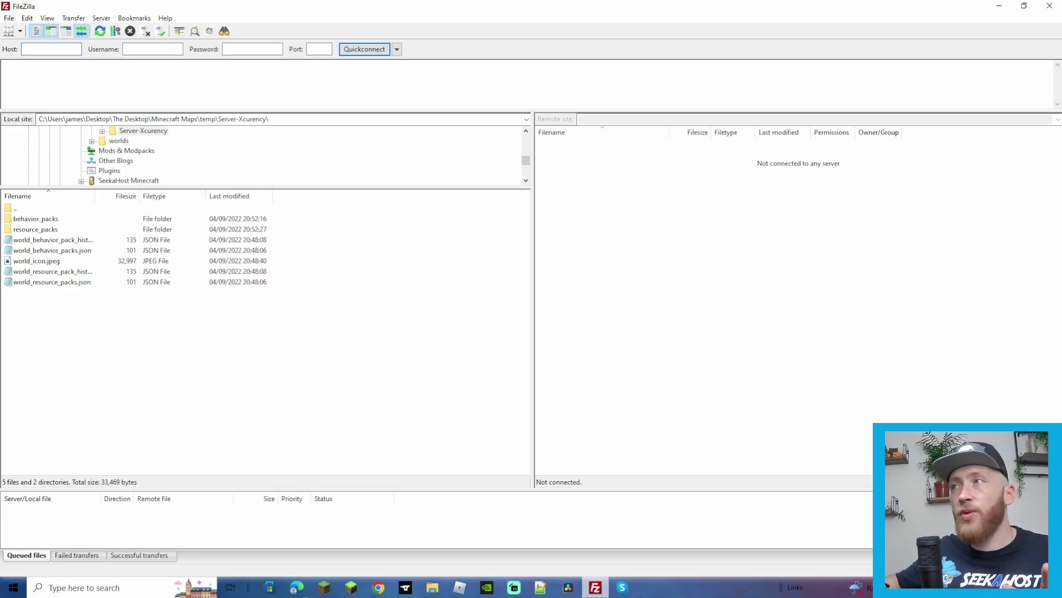
pyautogui.click(1025, 6)
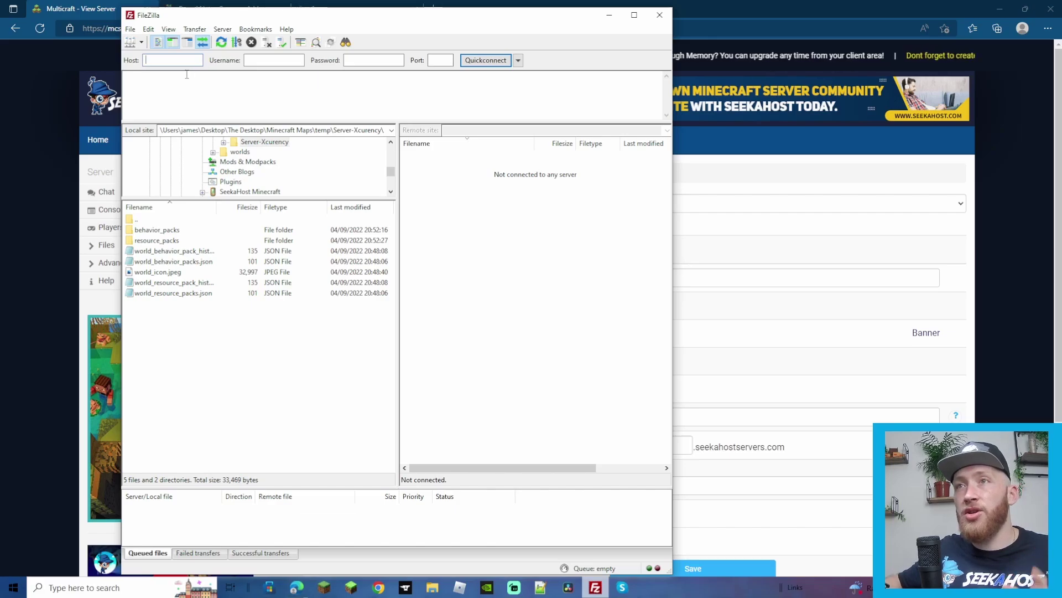
pyautogui.click(38, 212)
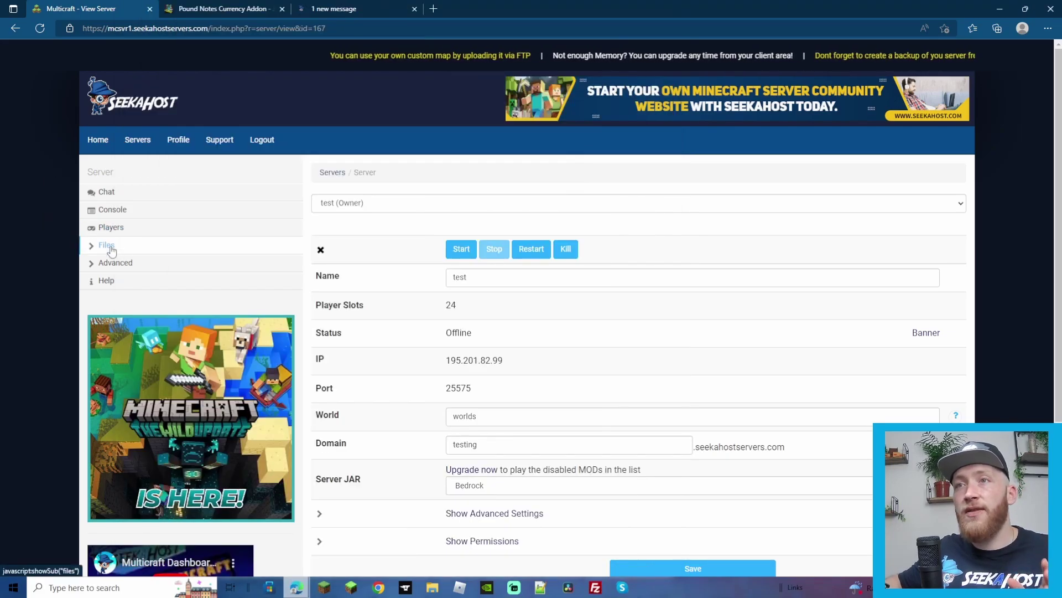
# - Expand the server's Files section and show the Minecraft Maps folder contents in File Explorer
pyautogui.click(106, 245)
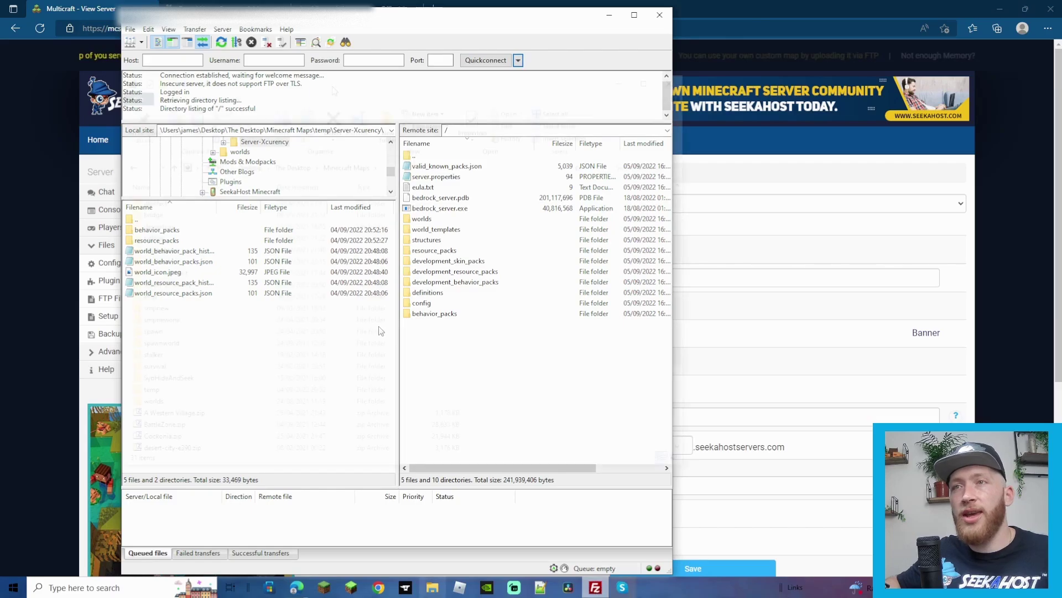
pyautogui.click(432, 587)
pyautogui.scroll(-3, 323, 340)
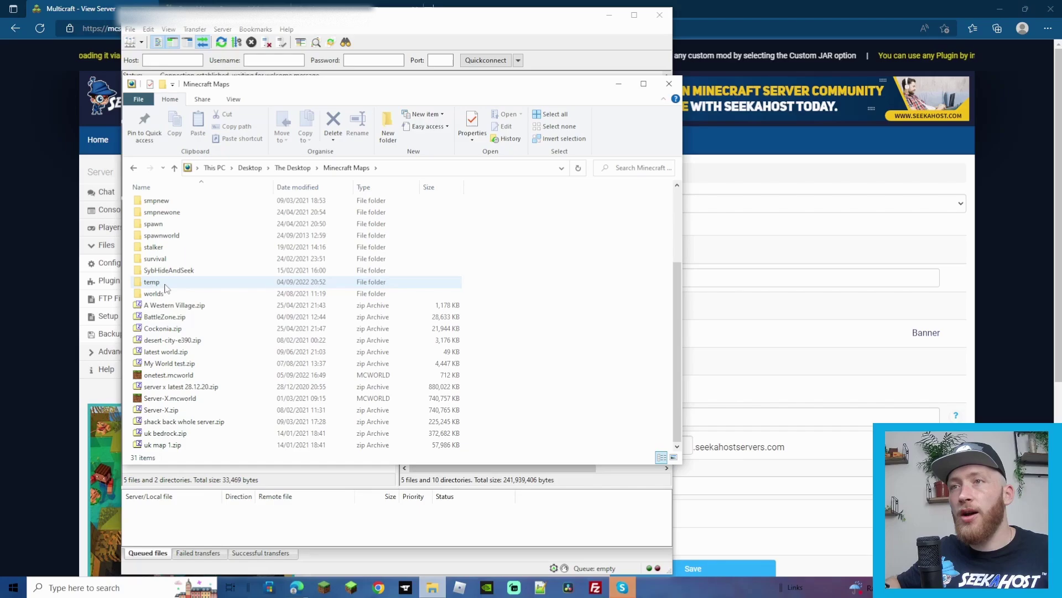
# - Delete the two old Server-Xcurency items from the temp folder
pyautogui.click(124, 126)
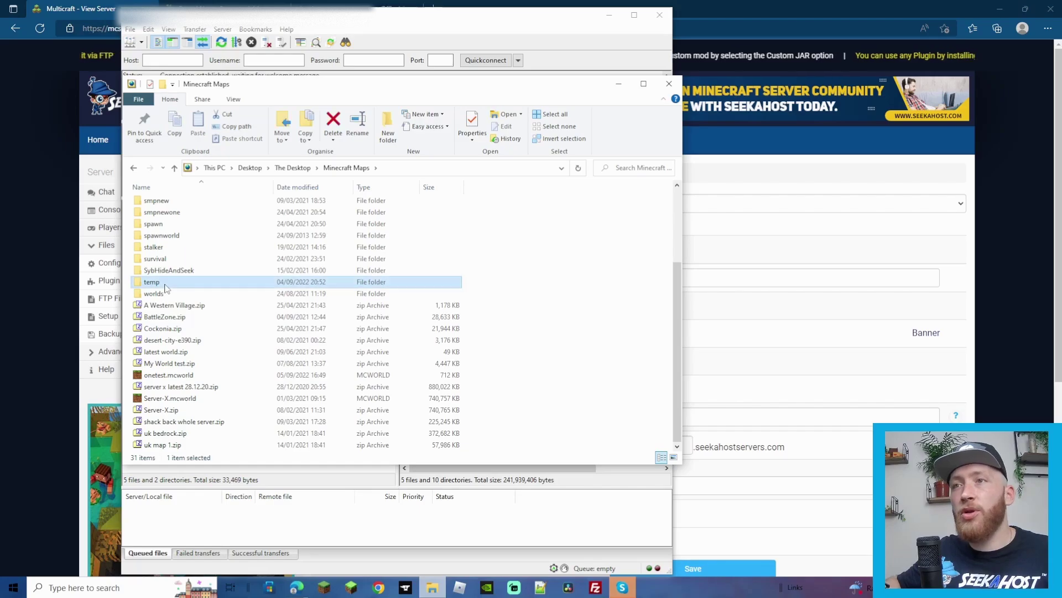
pyautogui.doubleClick(165, 288)
pyautogui.moveTo(225, 320); pyautogui.dragTo(171, 205)
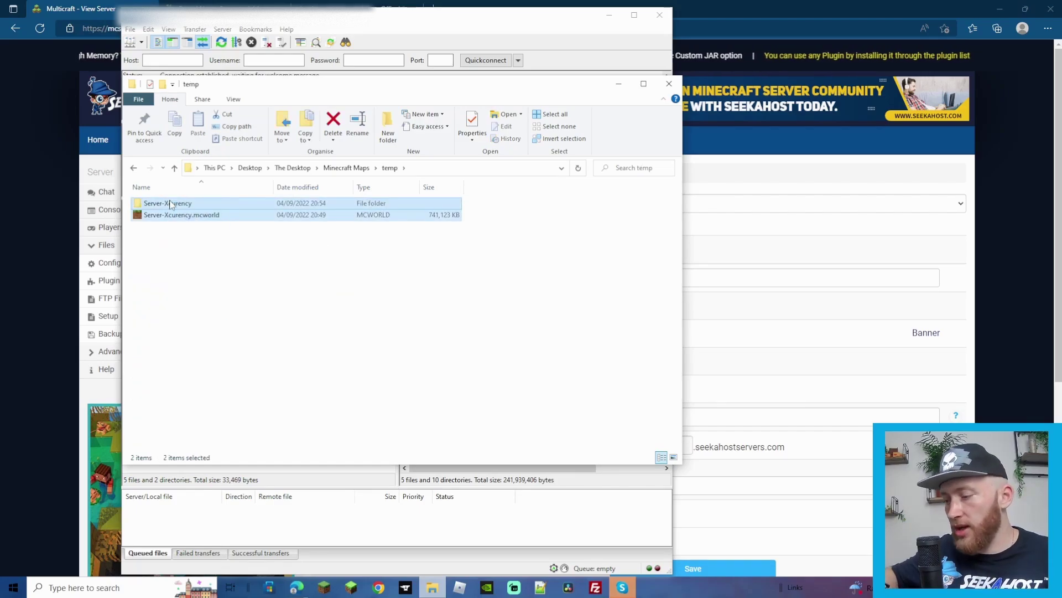
pyautogui.press('Delete')
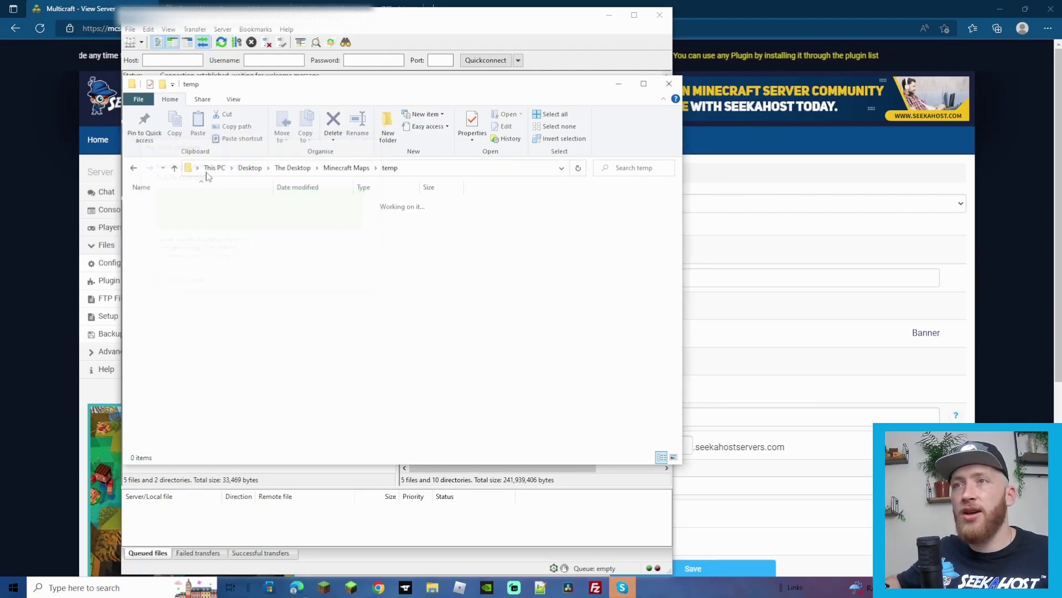
# - Move onetest.mcworld from Minecraft Maps into the empty temp folder
pyautogui.click(174, 168)
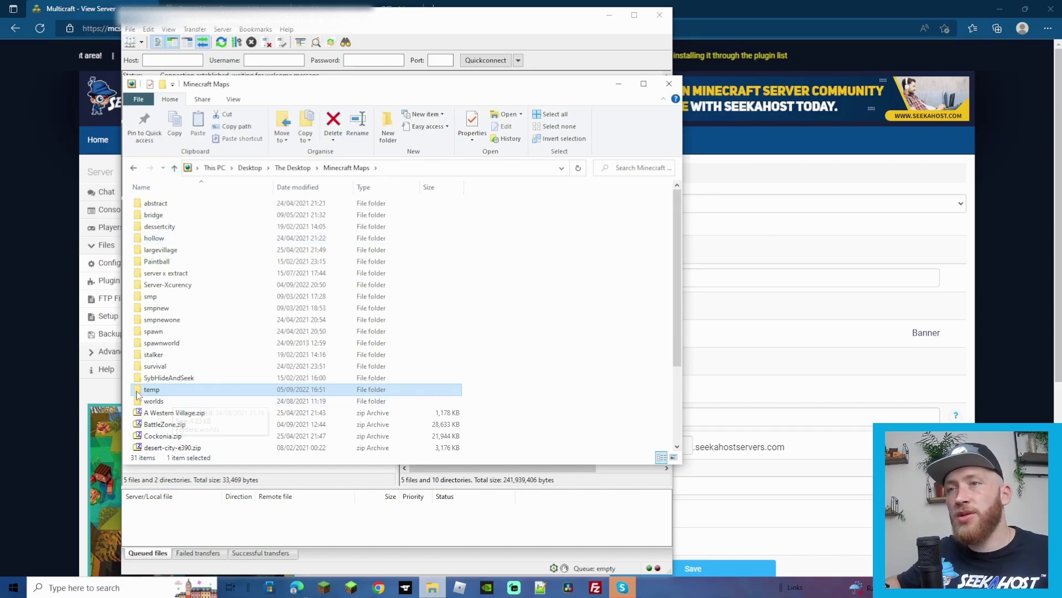
pyautogui.scroll(-3, 180, 394)
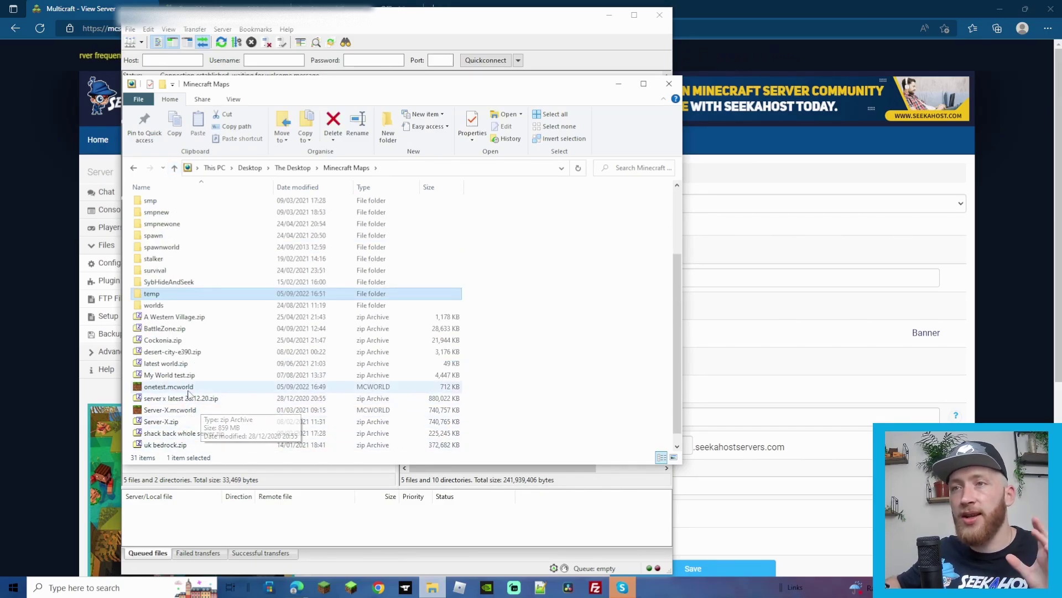
pyautogui.click(187, 387)
pyautogui.rightClick(186, 387)
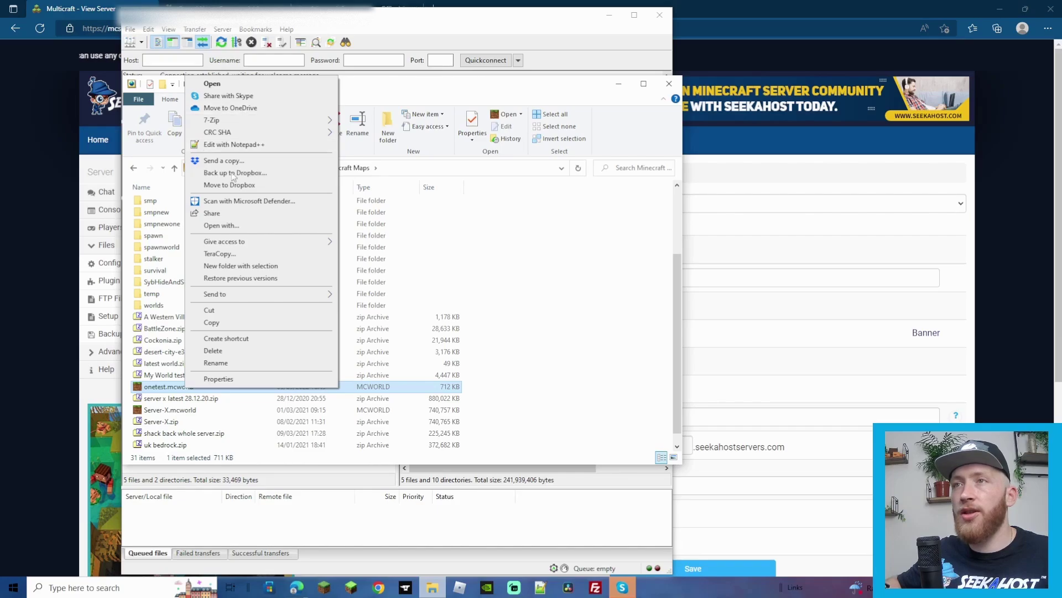
pyautogui.click(221, 311)
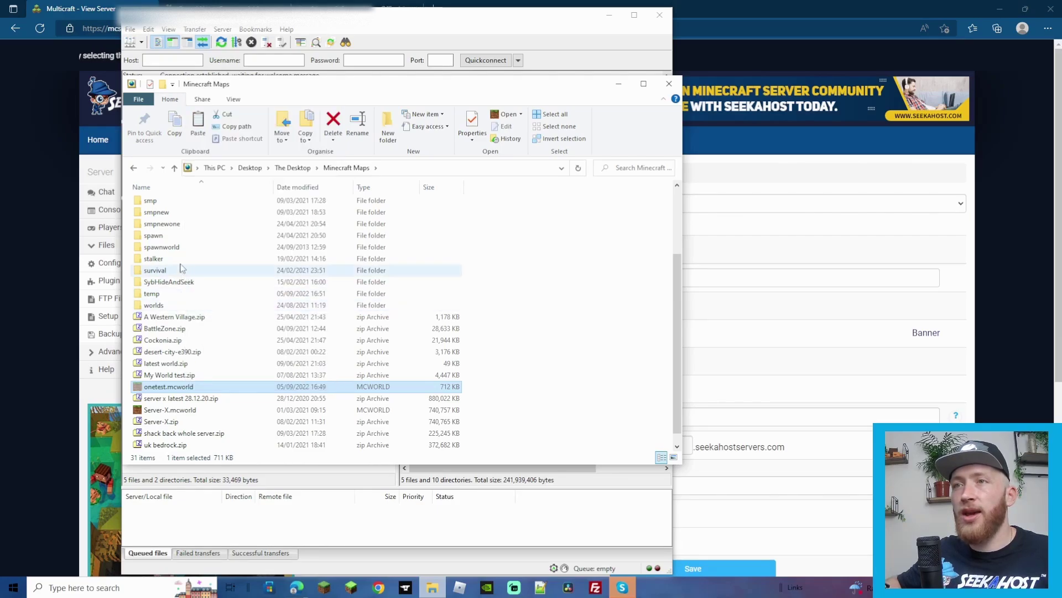
pyautogui.click(155, 295)
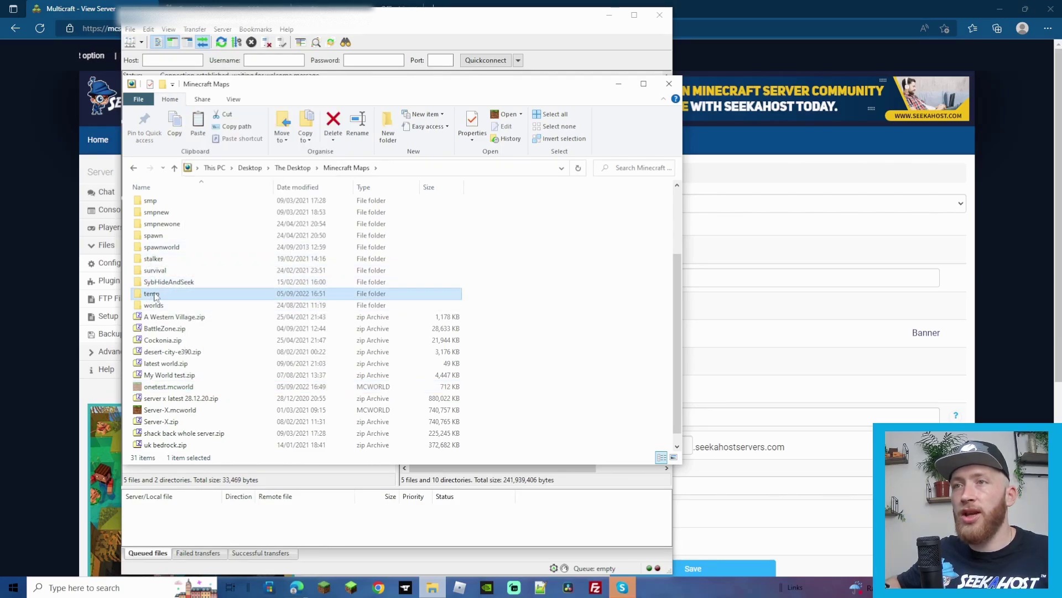
pyautogui.doubleClick(155, 296)
pyautogui.rightClick(191, 261)
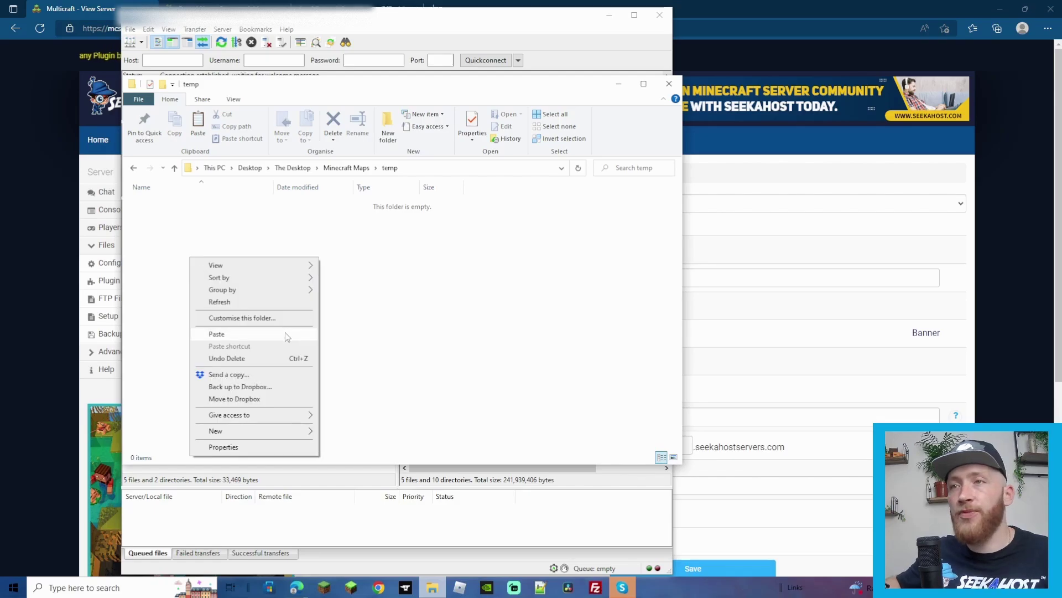
pyautogui.click(251, 334)
pyautogui.click(280, 344)
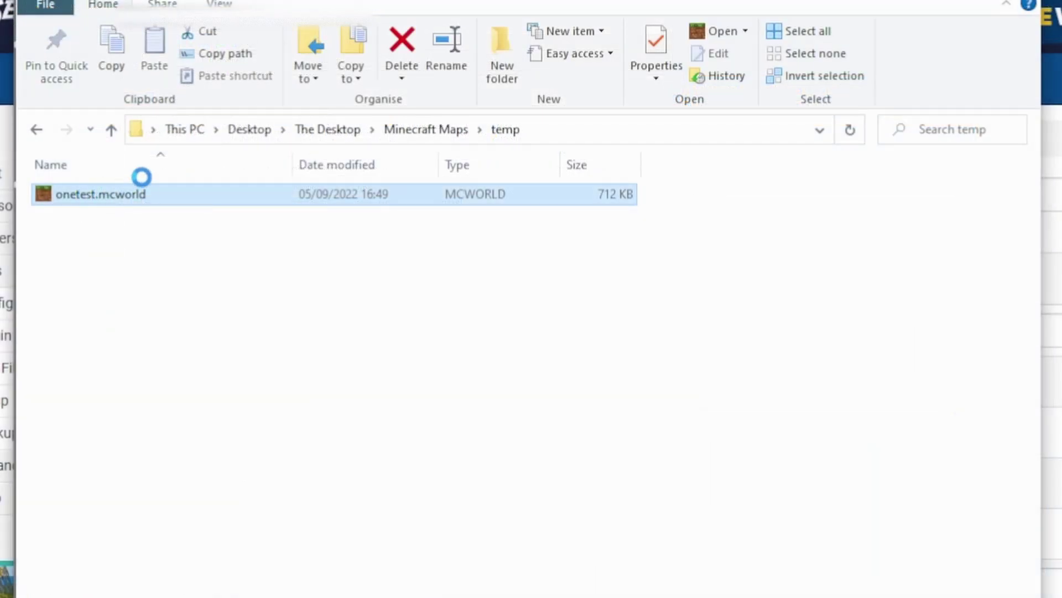
# - Extract onetest.mcworld with 7-Zip into a onetest folder and open it
pyautogui.rightClick(161, 204)
pyautogui.moveTo(216, 289)
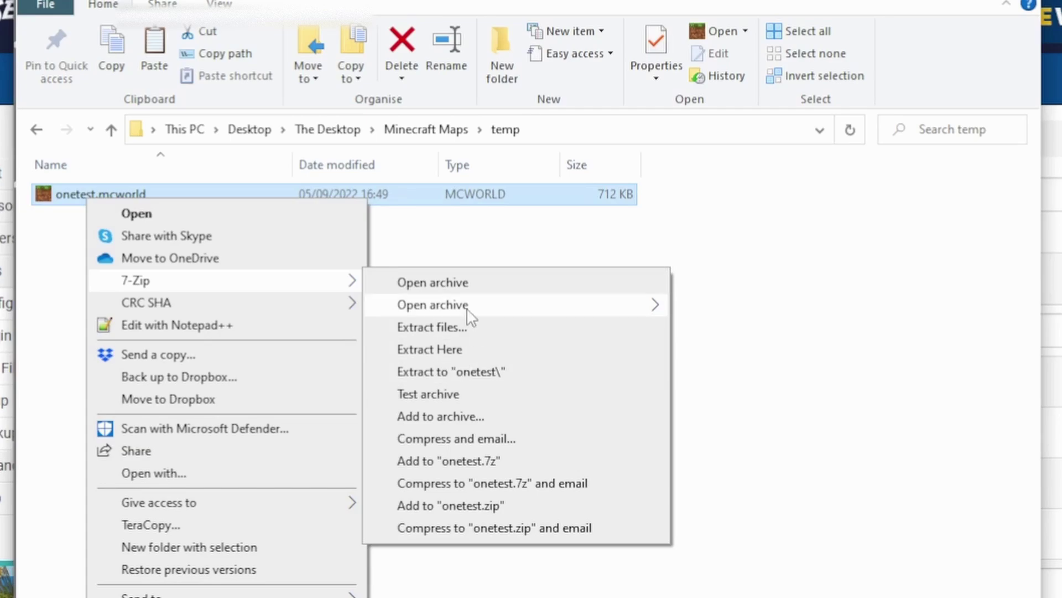
pyautogui.click(419, 327)
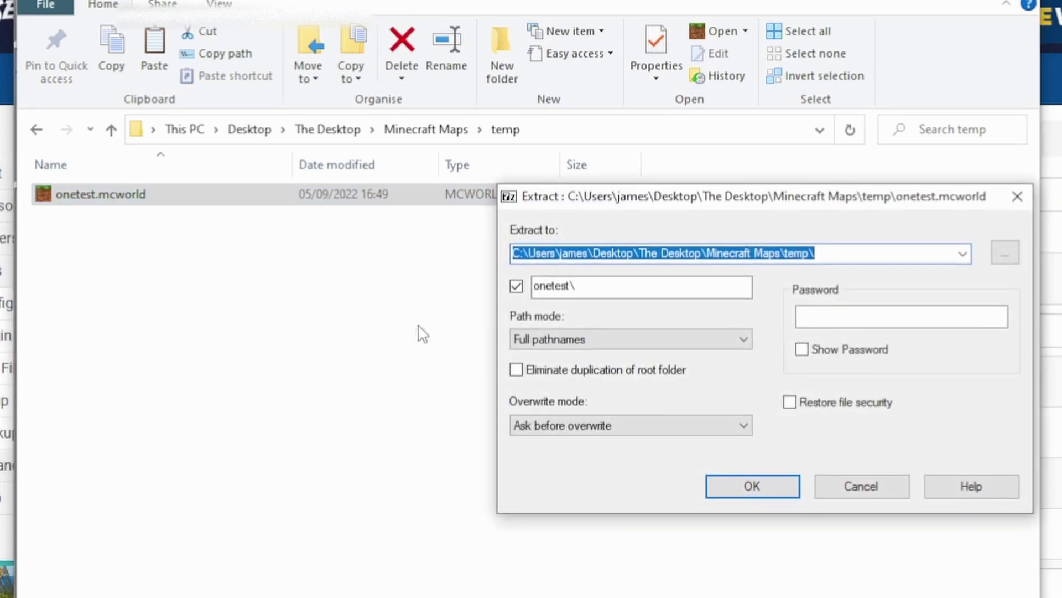
pyautogui.click(757, 487)
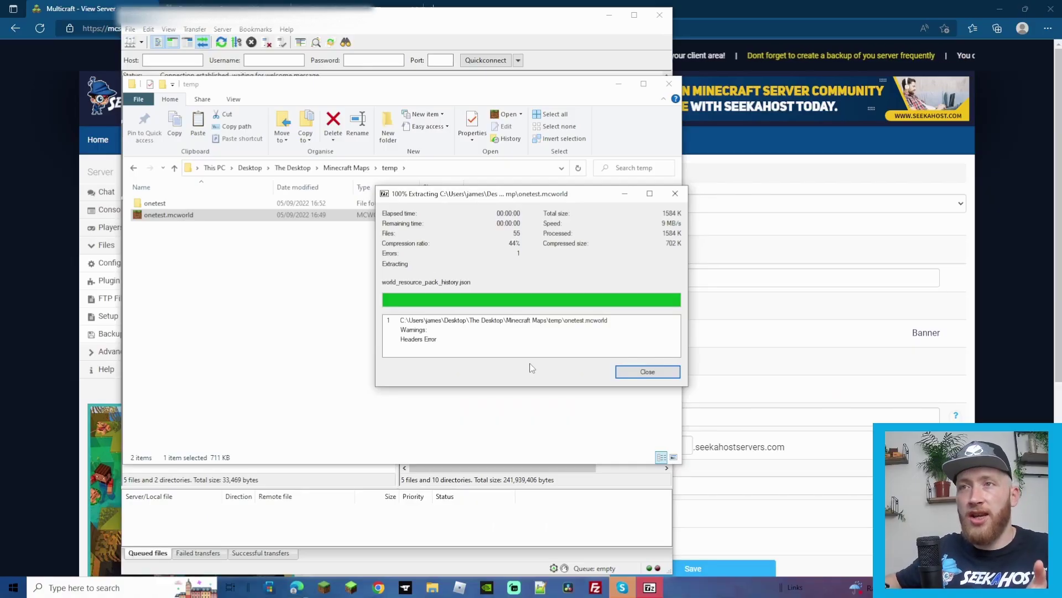
pyautogui.click(648, 371)
pyautogui.doubleClick(171, 204)
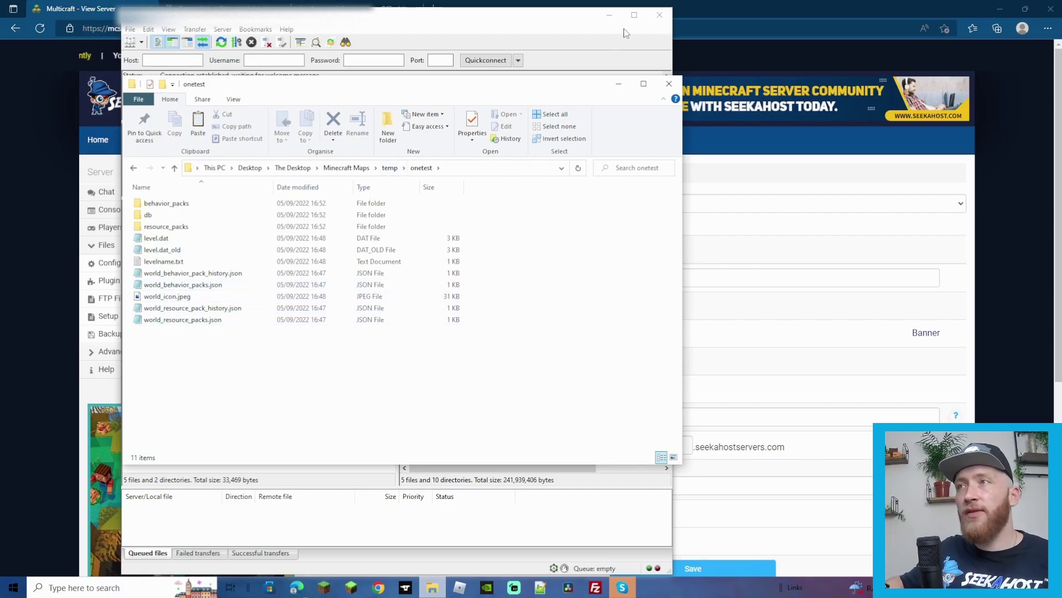
# - Maximise FileZilla and browse its local pane to Desktop\Minecraft Maps\temp\onetest
pyautogui.click(660, 15)
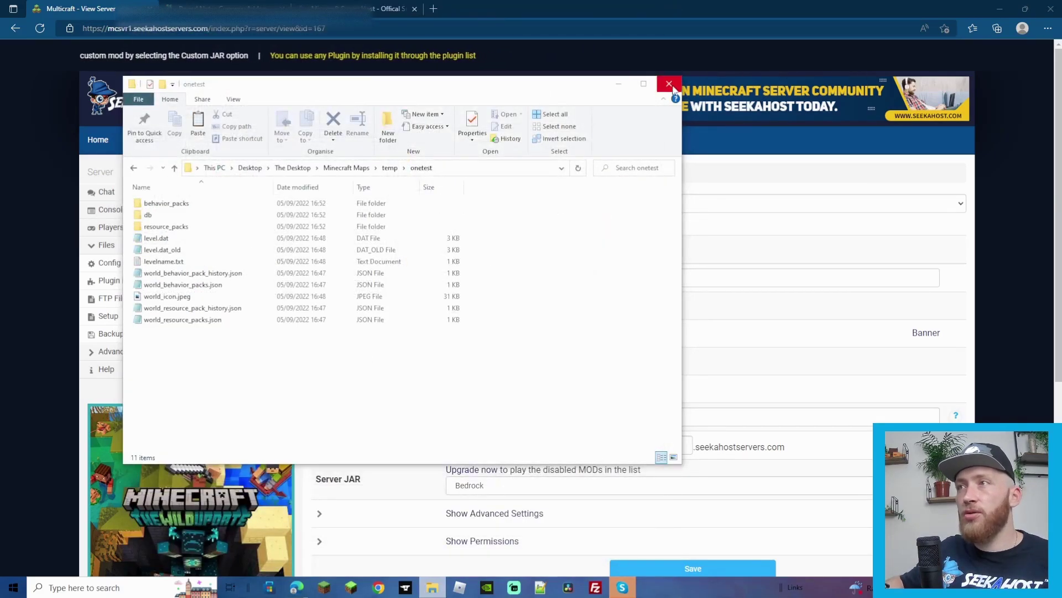
pyautogui.click(669, 83)
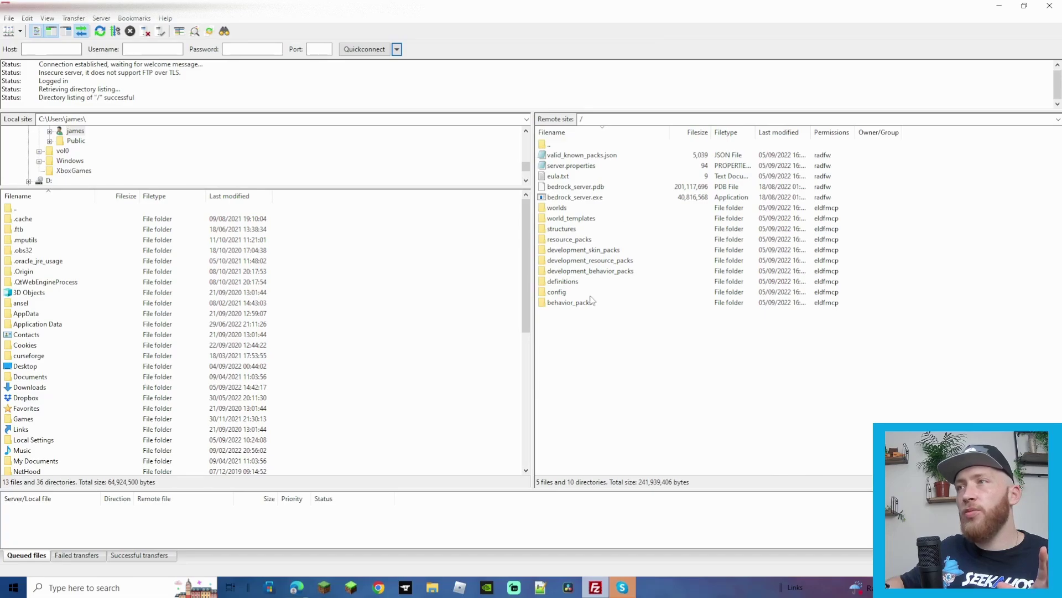
pyautogui.moveTo(574, 394); pyautogui.dragTo(563, 160)
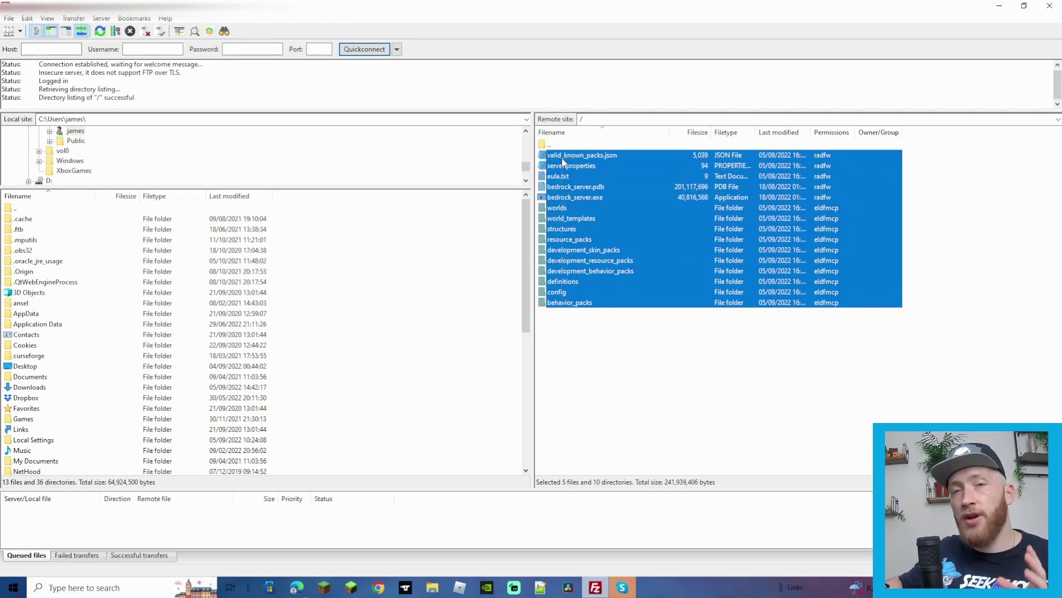
pyautogui.click(32, 369)
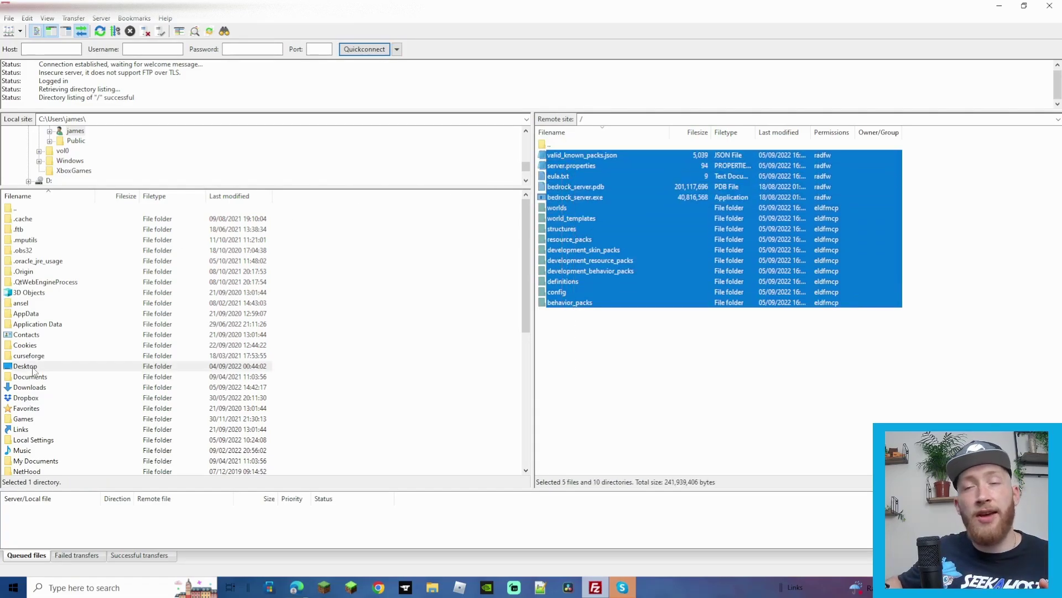
pyautogui.scroll(-1, 50, 315)
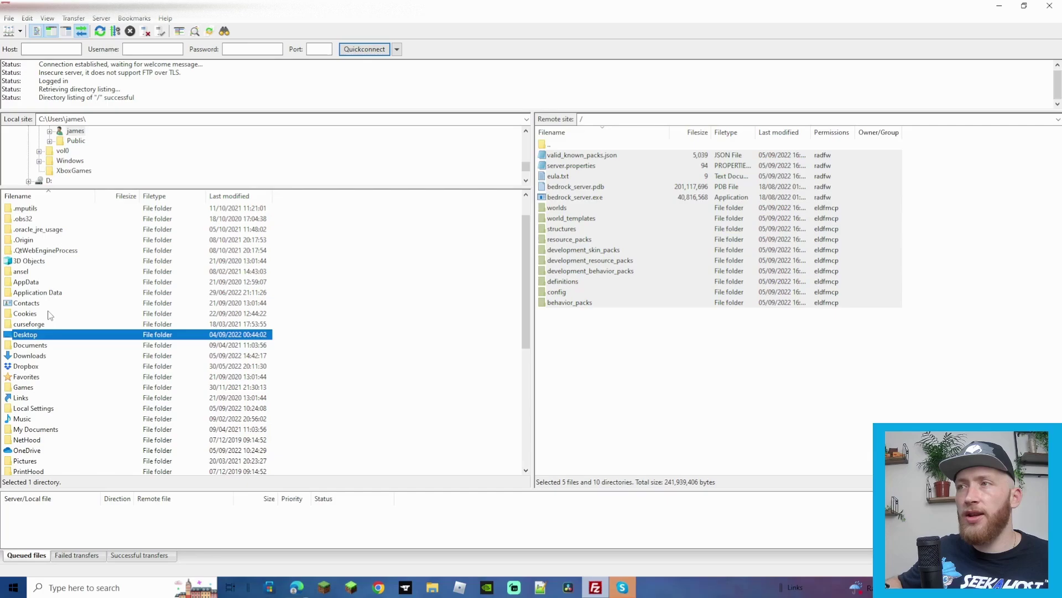
pyautogui.doubleClick(18, 335)
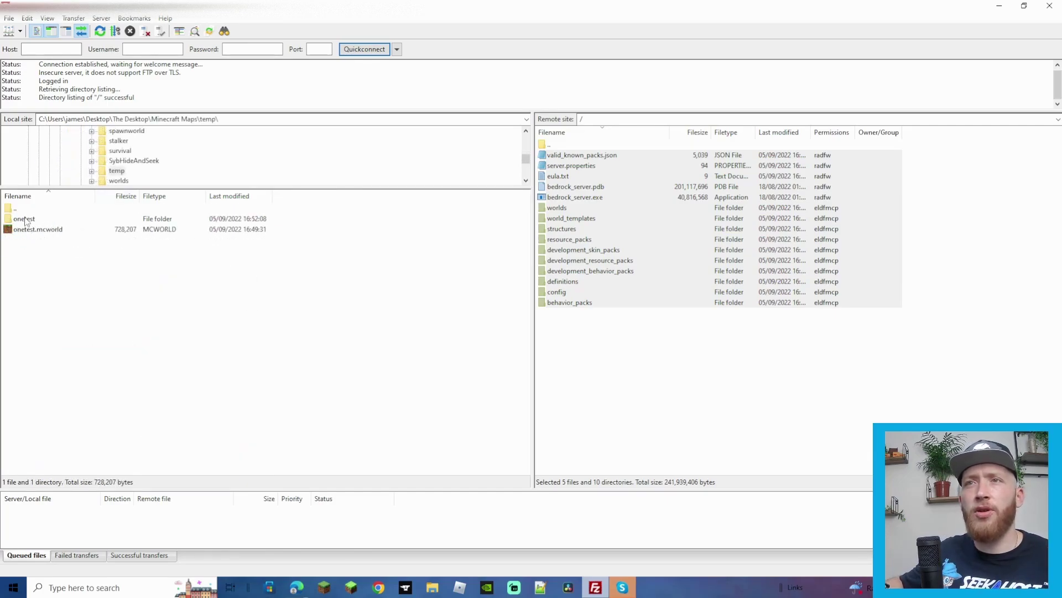
pyautogui.doubleClick(25, 219)
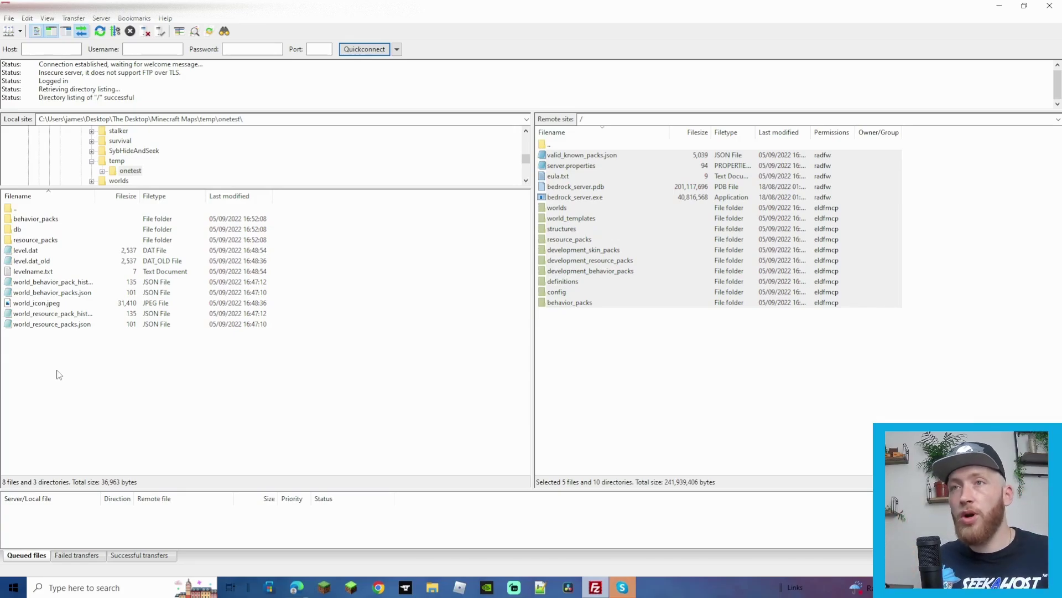
pyautogui.click(696, 407)
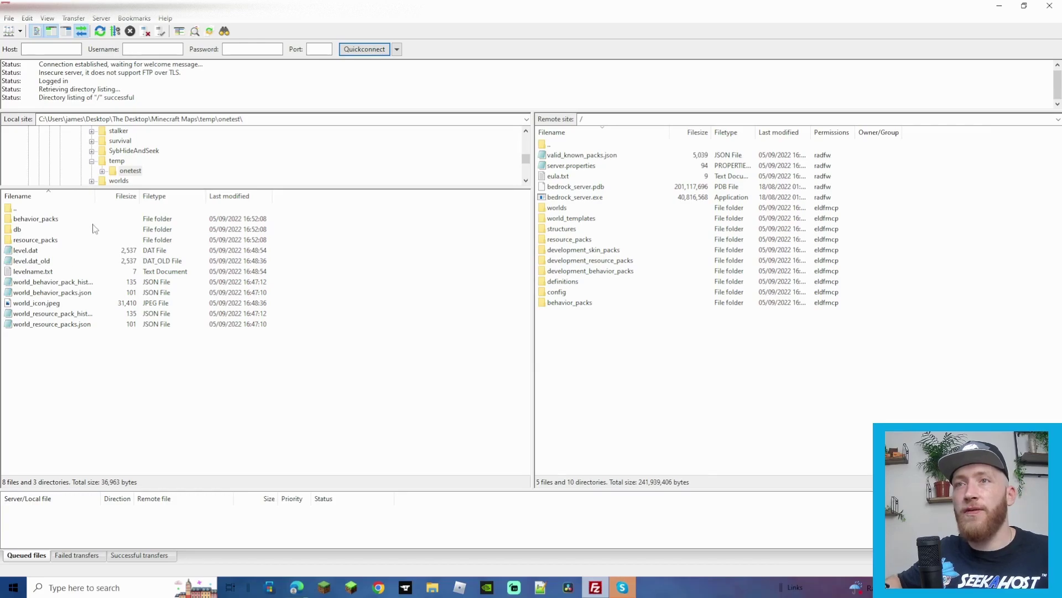
# - Open /worlds/worlds on the server and review levelname.txt, level.dat, level.dat_old and db
pyautogui.doubleClick(570, 212)
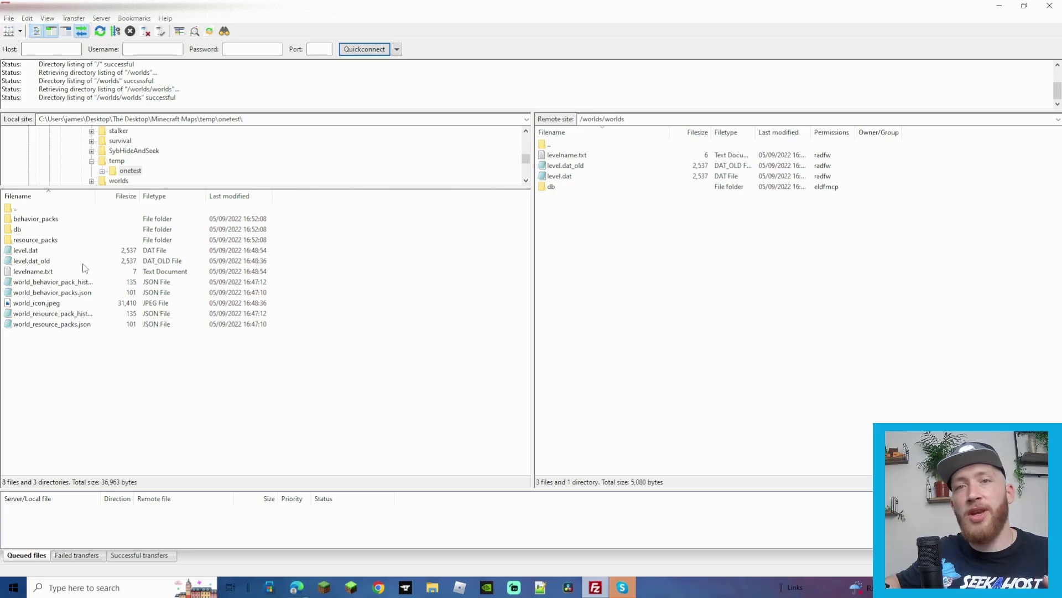
pyautogui.moveTo(557, 232); pyautogui.dragTo(559, 160)
pyautogui.click(652, 266)
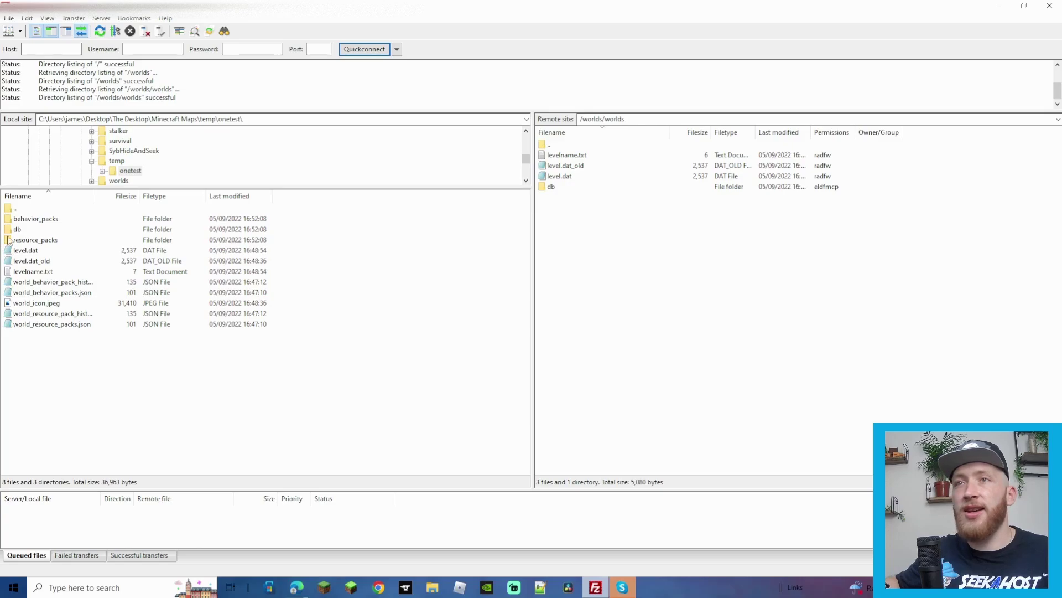
# - Select local db, level files, four world pack JSON files and world_icon.jpeg for upload
pyautogui.click(25, 230)
pyautogui.keyDown('ctrl'); pyautogui.click(34, 251); pyautogui.keyUp('ctrl')
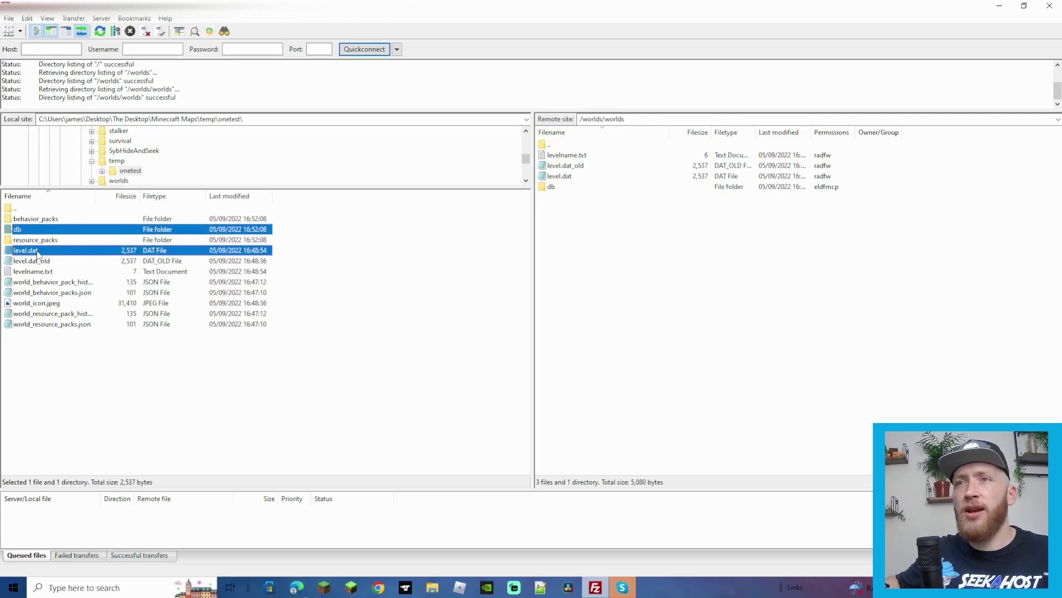
pyautogui.keyDown('ctrl'); pyautogui.click(40, 263); pyautogui.keyUp('ctrl')
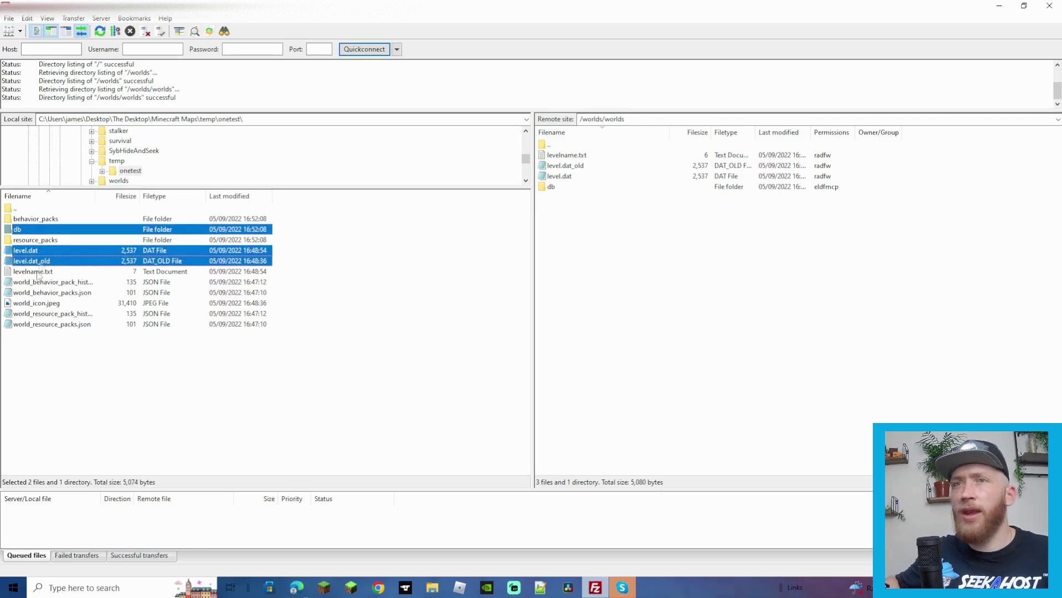
pyautogui.keyDown('ctrl'); pyautogui.click(39, 273); pyautogui.keyUp('ctrl')
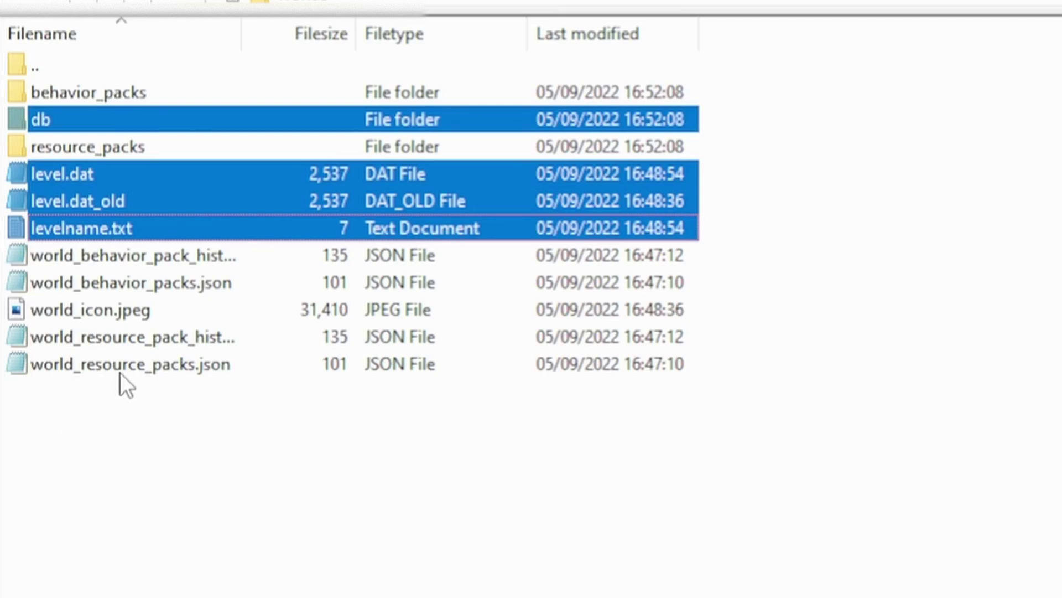
pyautogui.keyDown('ctrl'); pyautogui.click(95, 360); pyautogui.keyUp('ctrl')
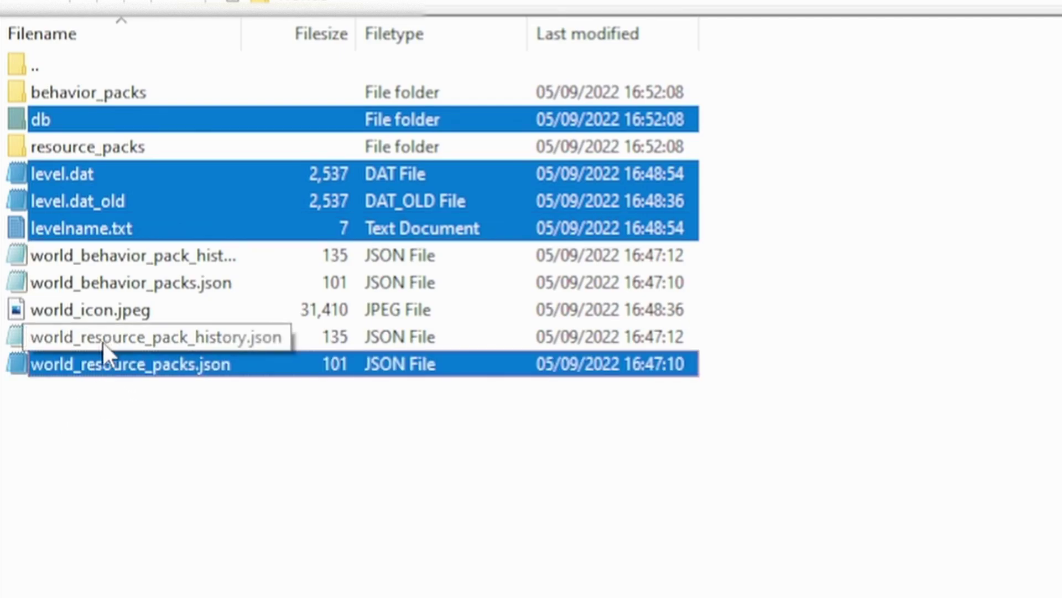
pyautogui.keyDown('ctrl'); pyautogui.click(102, 338); pyautogui.keyUp('ctrl')
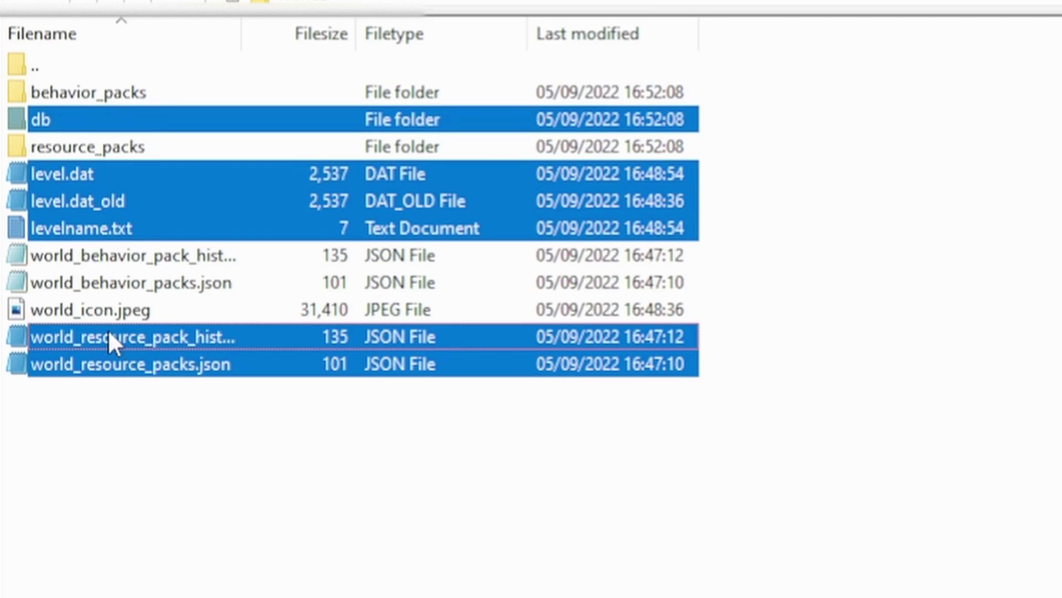
pyautogui.keyDown('ctrl'); pyautogui.click(106, 310); pyautogui.keyUp('ctrl')
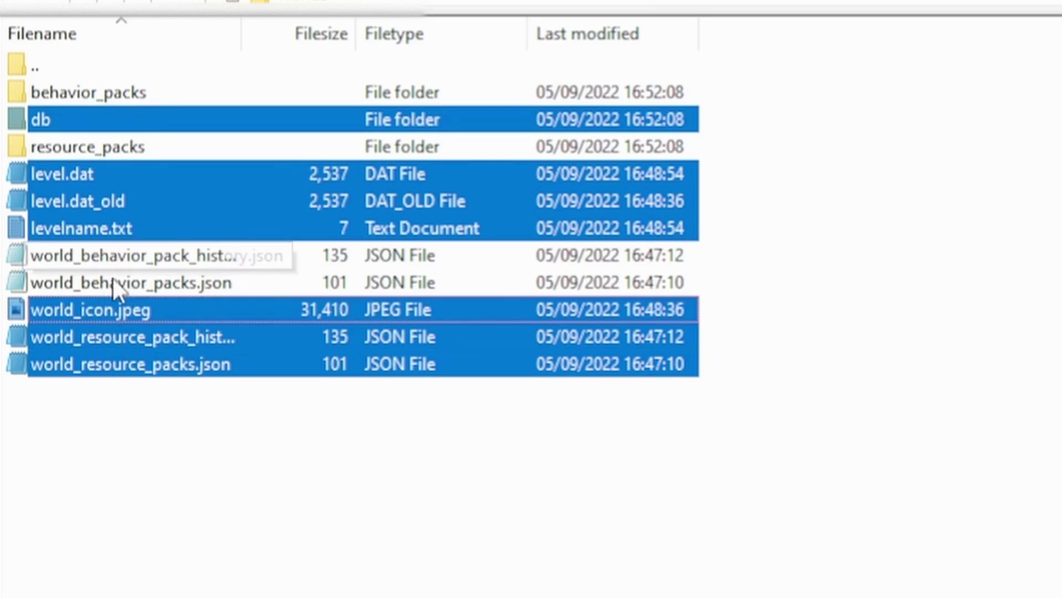
pyautogui.keyDown('ctrl'); pyautogui.click(118, 274); pyautogui.keyUp('ctrl')
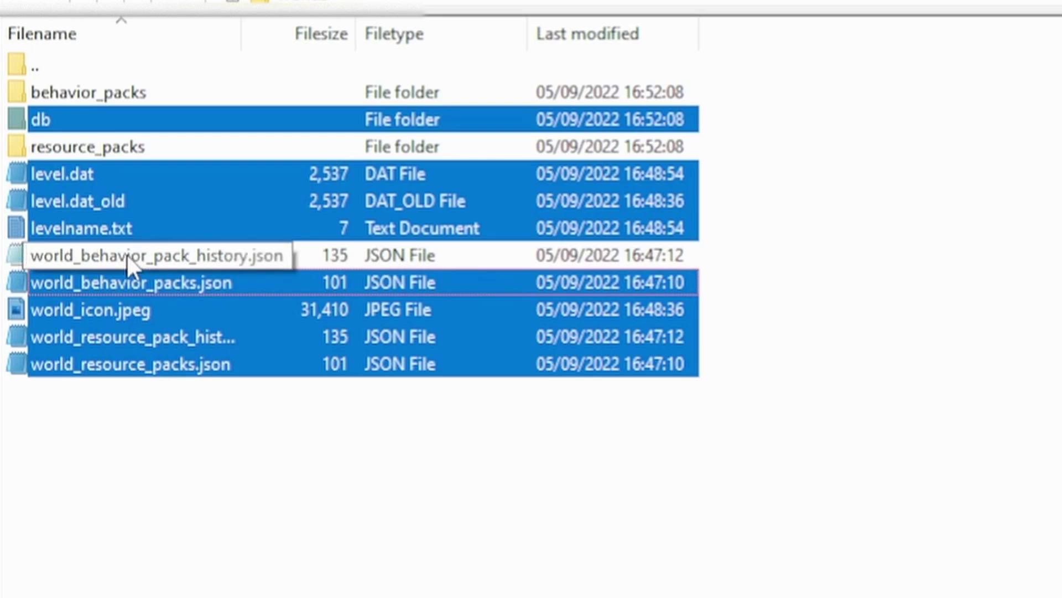
pyautogui.keyDown('ctrl'); pyautogui.click(126, 254); pyautogui.keyUp('ctrl')
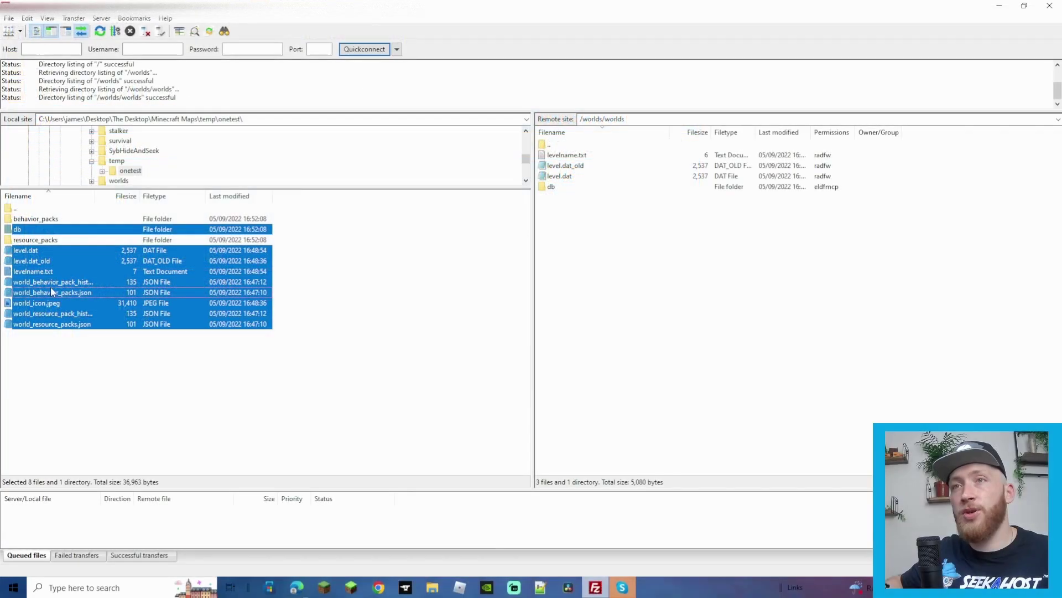
pyautogui.moveTo(125, 268); pyautogui.dragTo(1061, 247)
# - Upload the selection to /worlds/worlds, overwriting existing files for the whole queue
pyautogui.moveTo(624, 279); pyautogui.dragTo(624, 280)
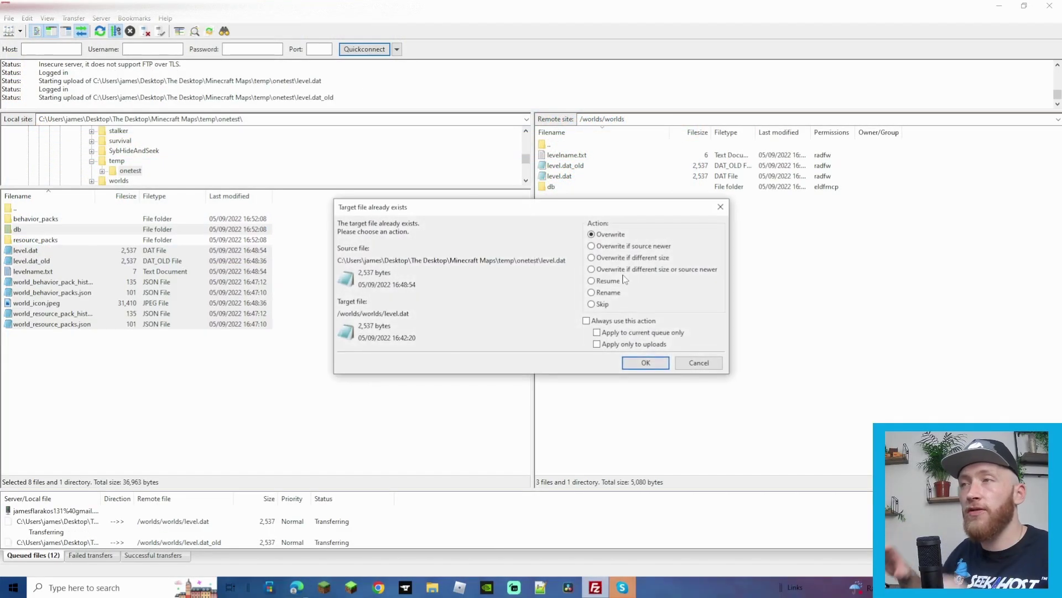
pyautogui.click(586, 320)
pyautogui.click(596, 332)
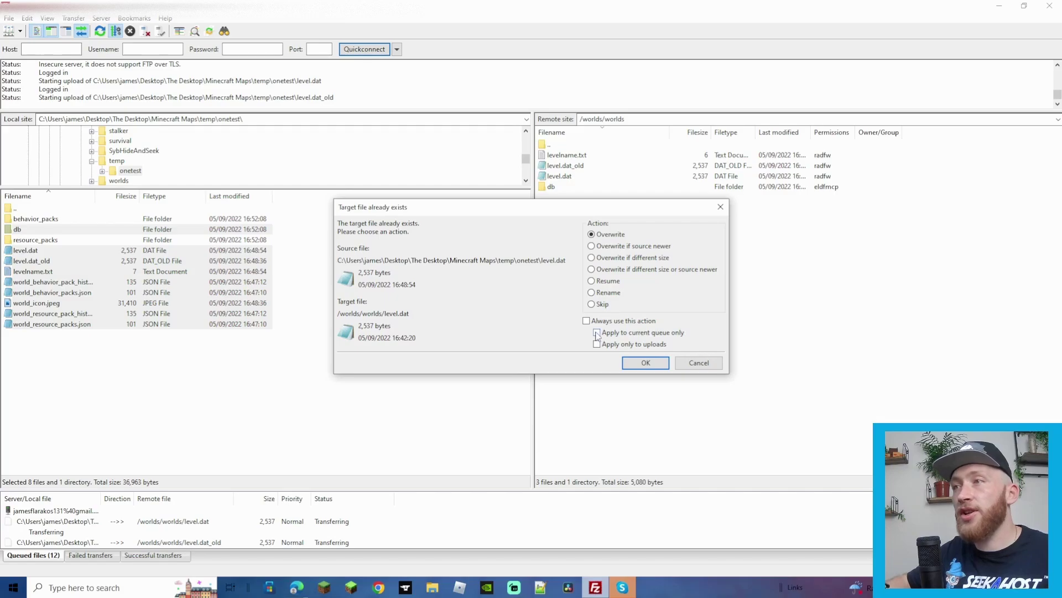
pyautogui.click(657, 363)
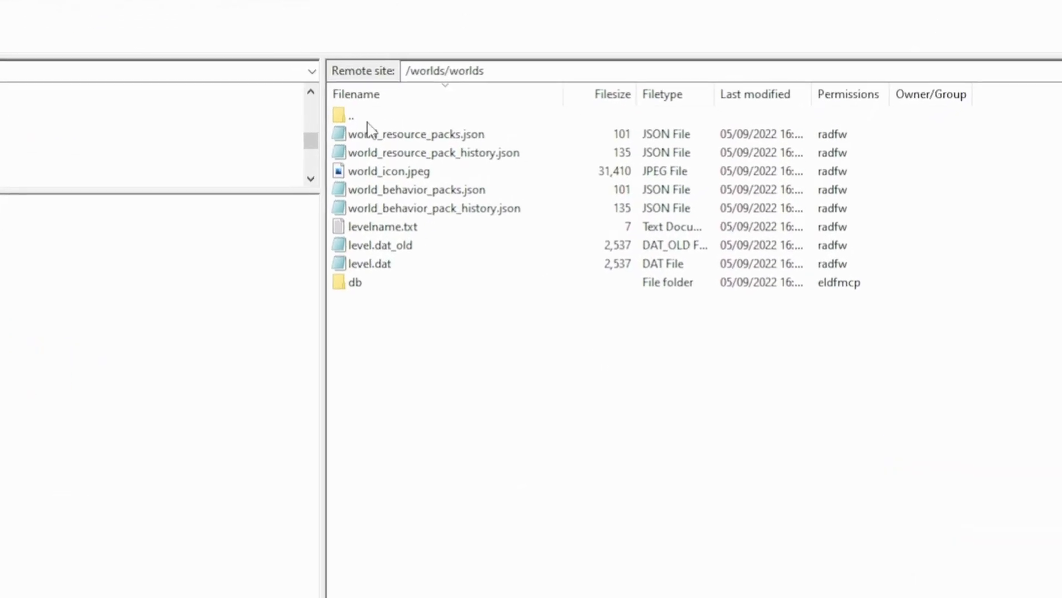
# - Upload the local behavior_packs and resource_packs folders to the server's root directory
pyautogui.doubleClick(556, 145)
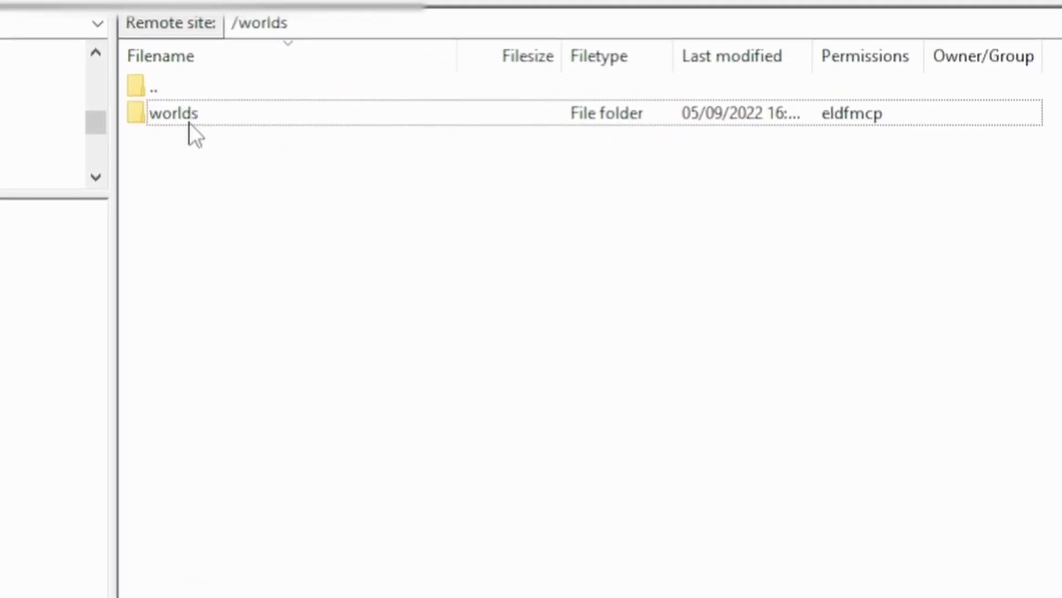
pyautogui.doubleClick(187, 83)
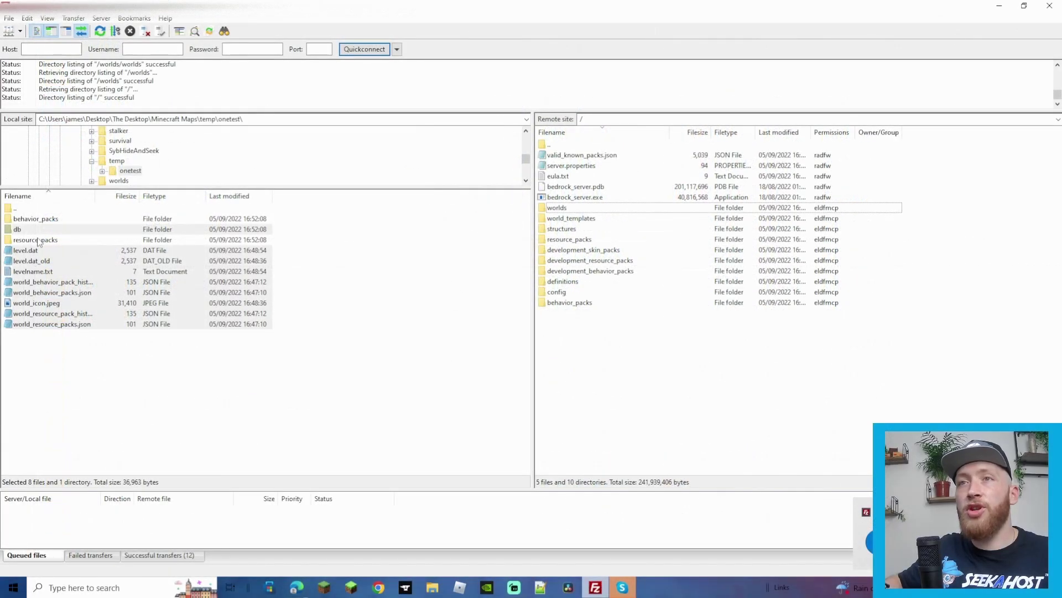
pyautogui.click(38, 241)
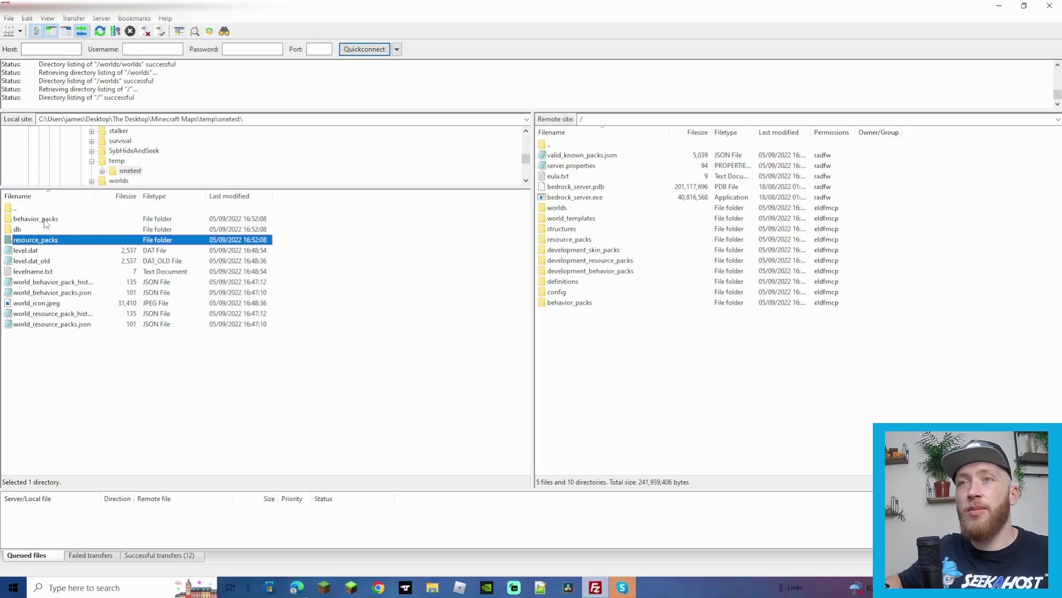
pyautogui.keyDown('ctrl'); pyautogui.click(45, 220); pyautogui.keyUp('ctrl')
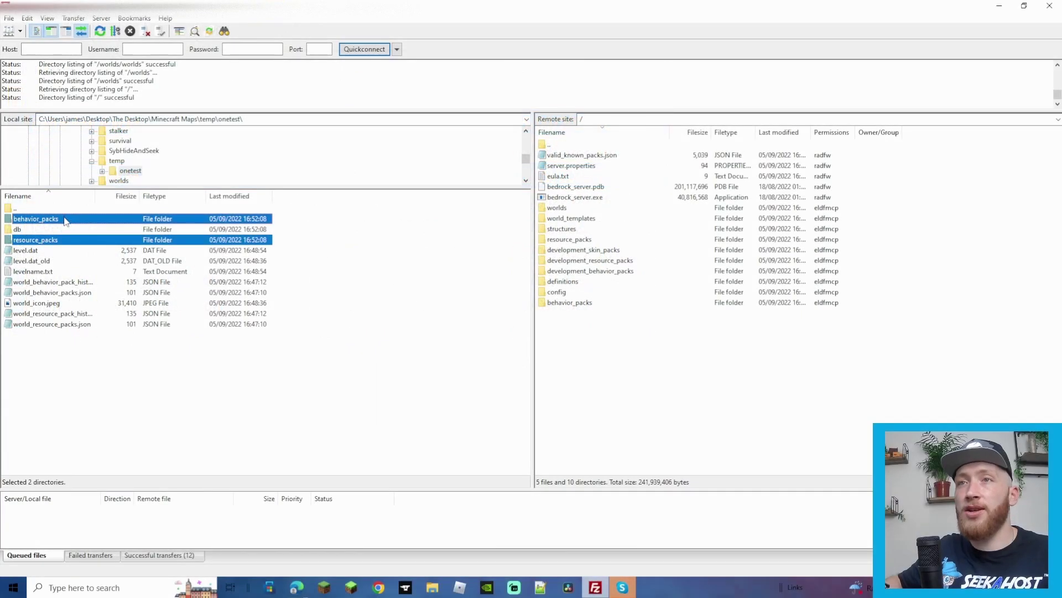
pyautogui.moveTo(65, 221); pyautogui.dragTo(670, 343)
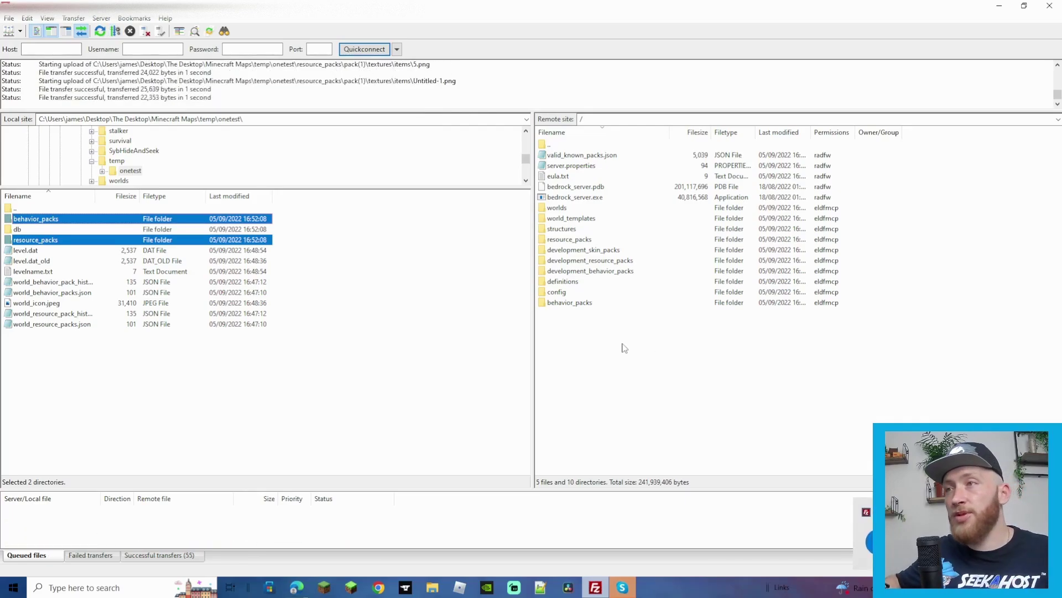
pyautogui.click(686, 392)
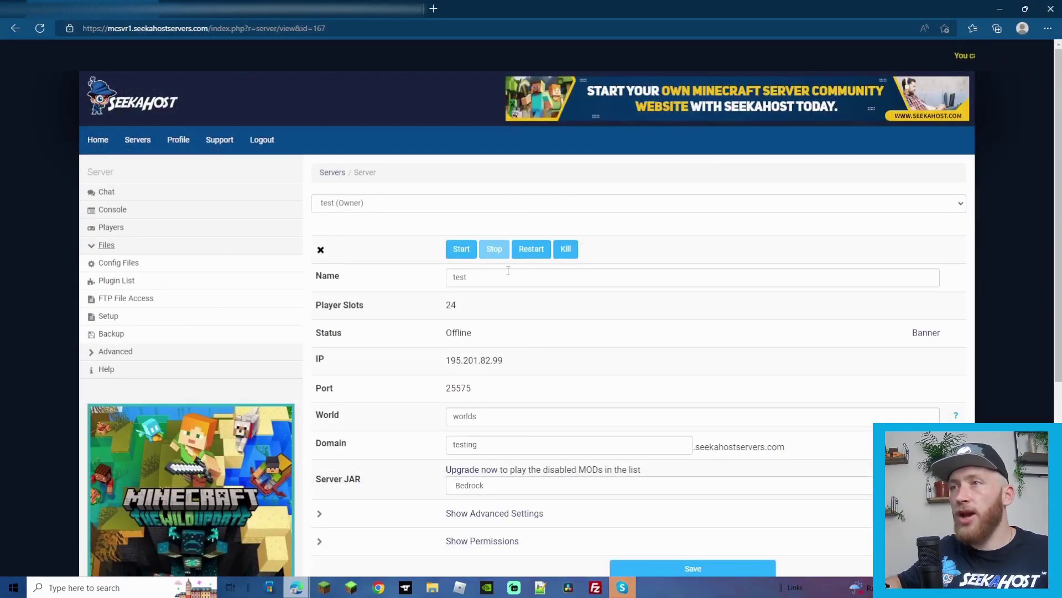
# - Start the test server until it shows Online with 0/24 players, then stop it
pyautogui.click(466, 254)
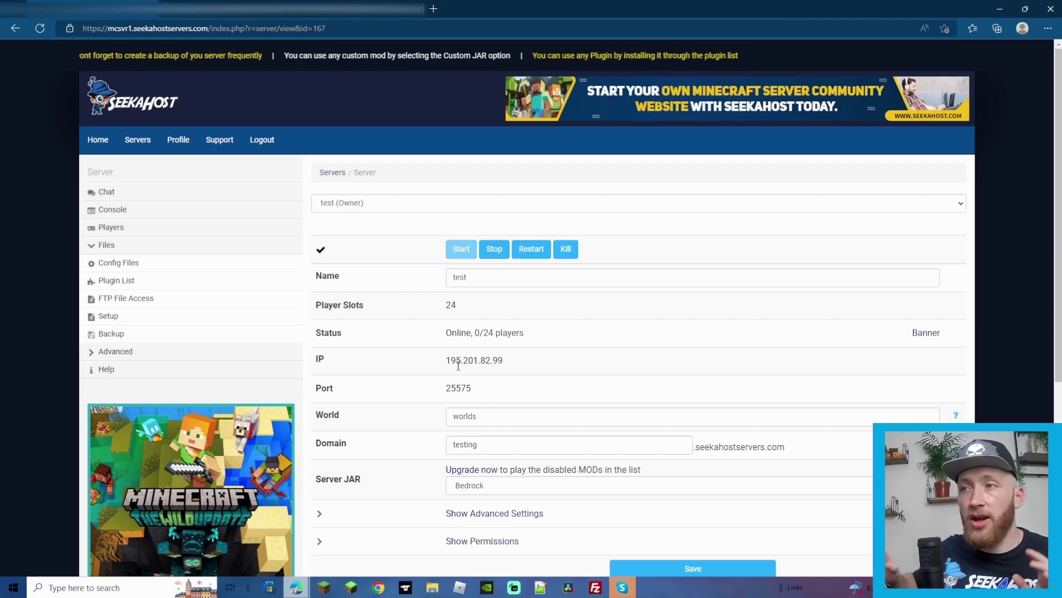
pyautogui.click(494, 250)
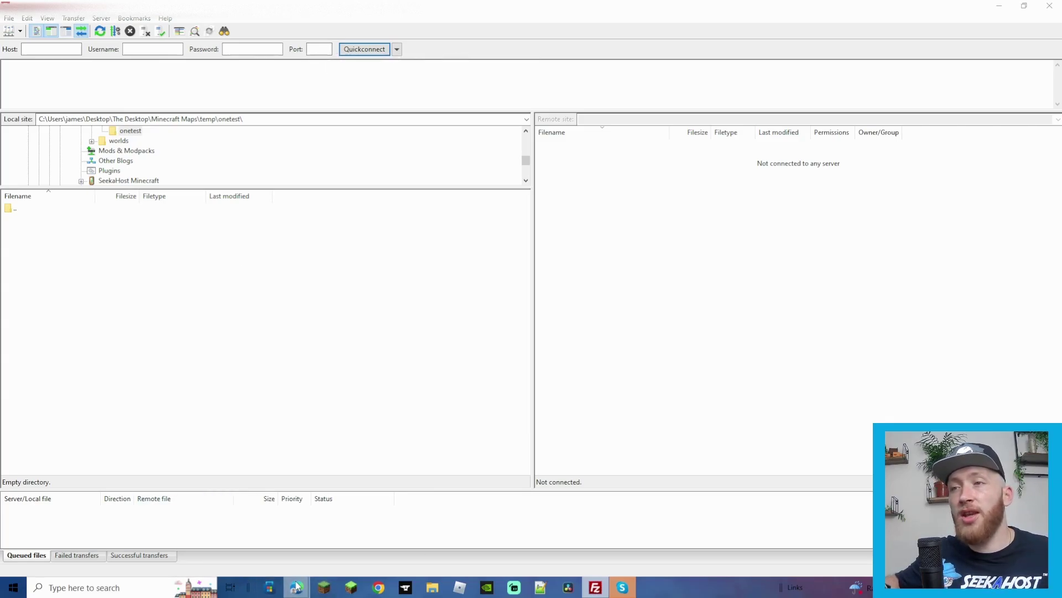
# - Return to FileZilla and open the server's worlds folder
pyautogui.moveTo(297, 586)
pyautogui.click(355, 540)
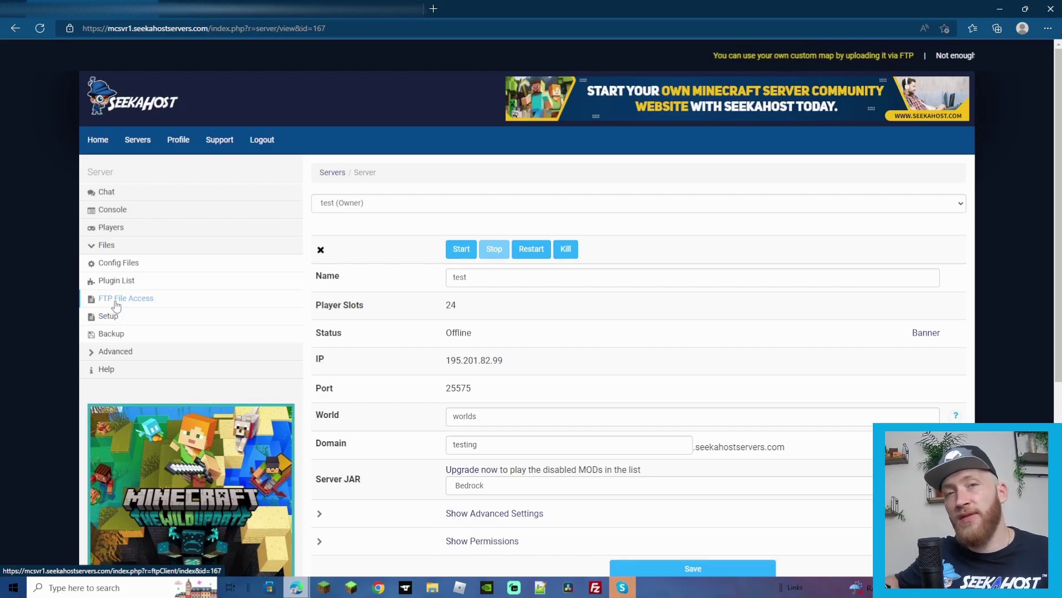
pyautogui.click(595, 587)
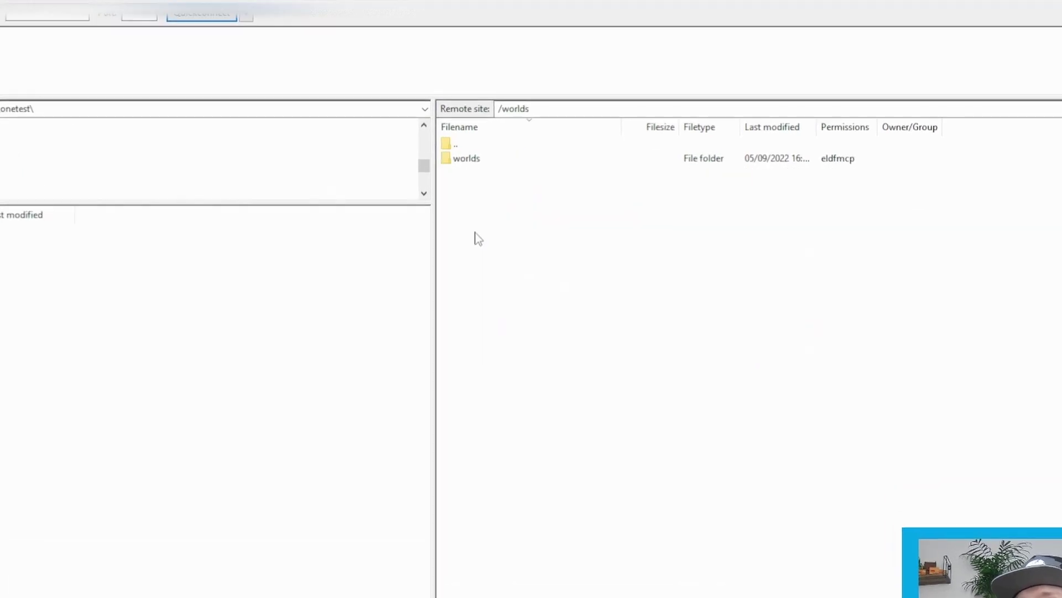
pyautogui.doubleClick(464, 159)
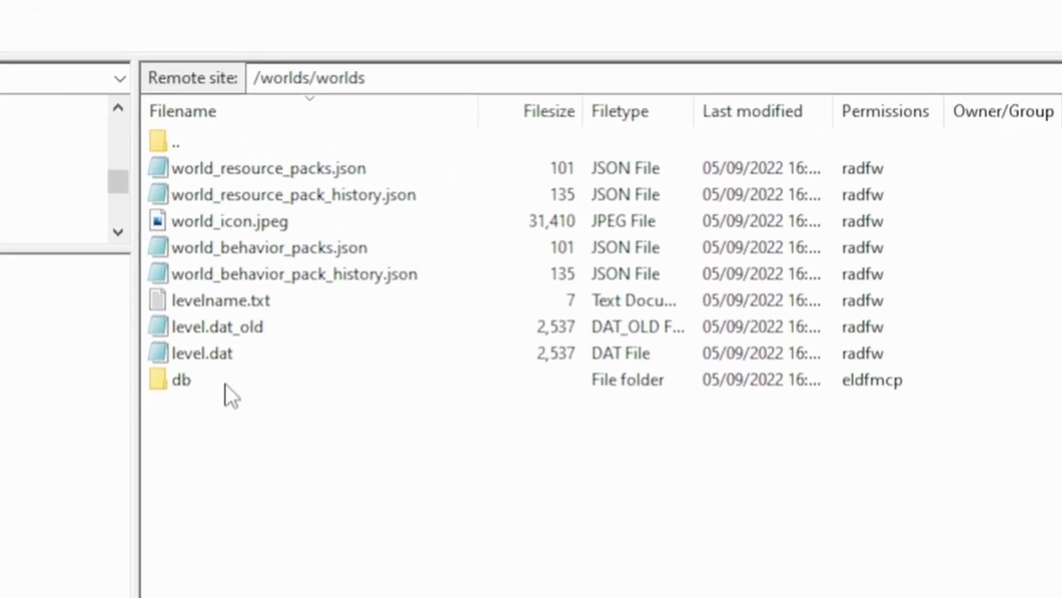
# - Delete world_icon.jpeg and the four world pack JSON files from /worlds/worlds
pyautogui.click(237, 171)
pyautogui.keyDown('shift'); pyautogui.click(238, 195); pyautogui.keyUp('shift')
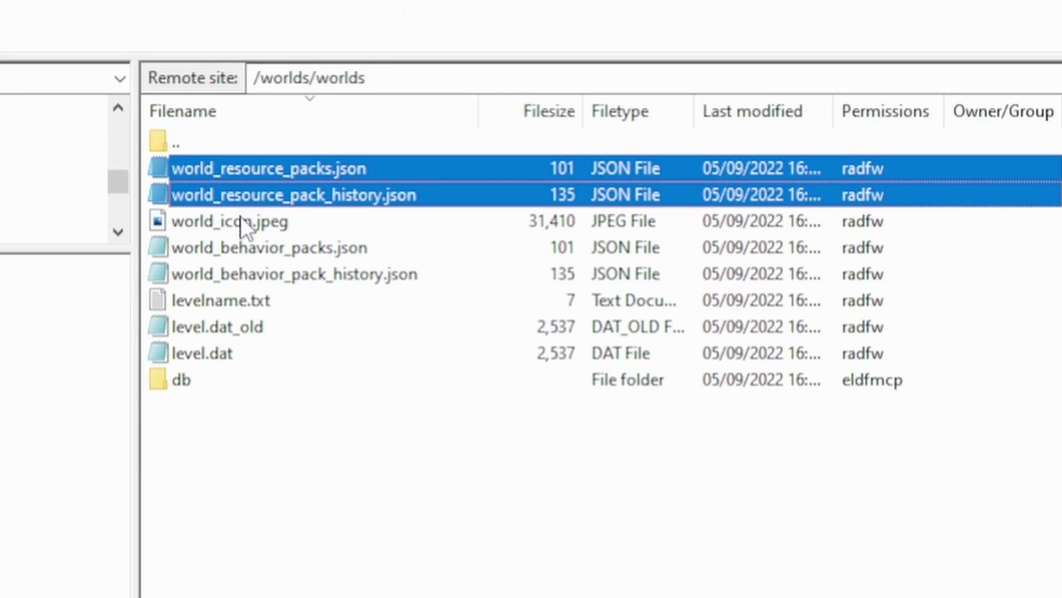
pyautogui.keyDown('shift'); pyautogui.click(241, 220); pyautogui.keyUp('shift')
pyautogui.keyDown('shift'); pyautogui.click(240, 248); pyautogui.keyUp('shift')
pyautogui.keyDown('shift'); pyautogui.click(233, 273); pyautogui.keyUp('shift')
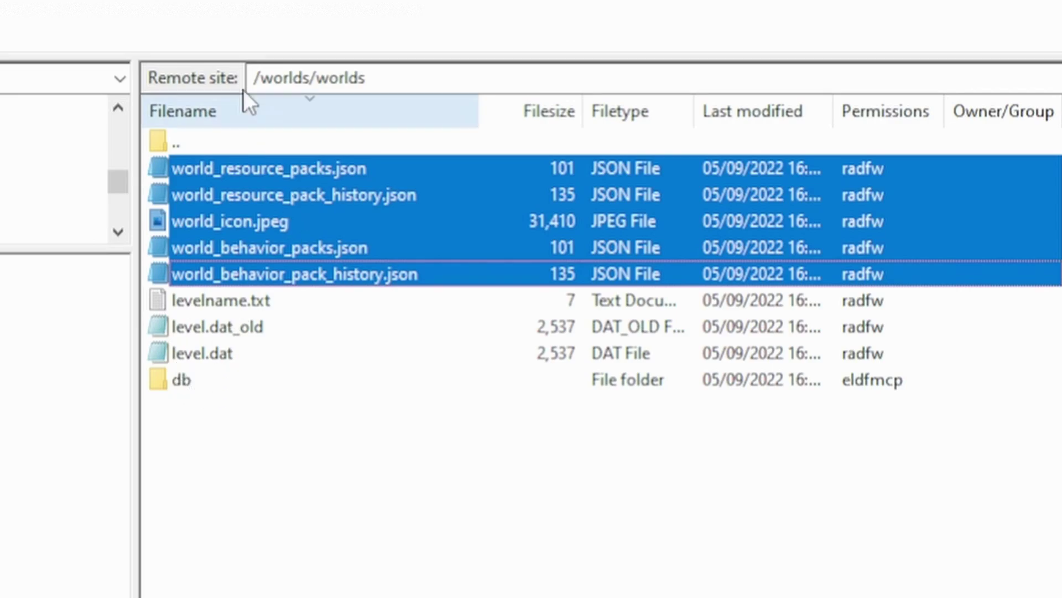
pyautogui.press('Delete')
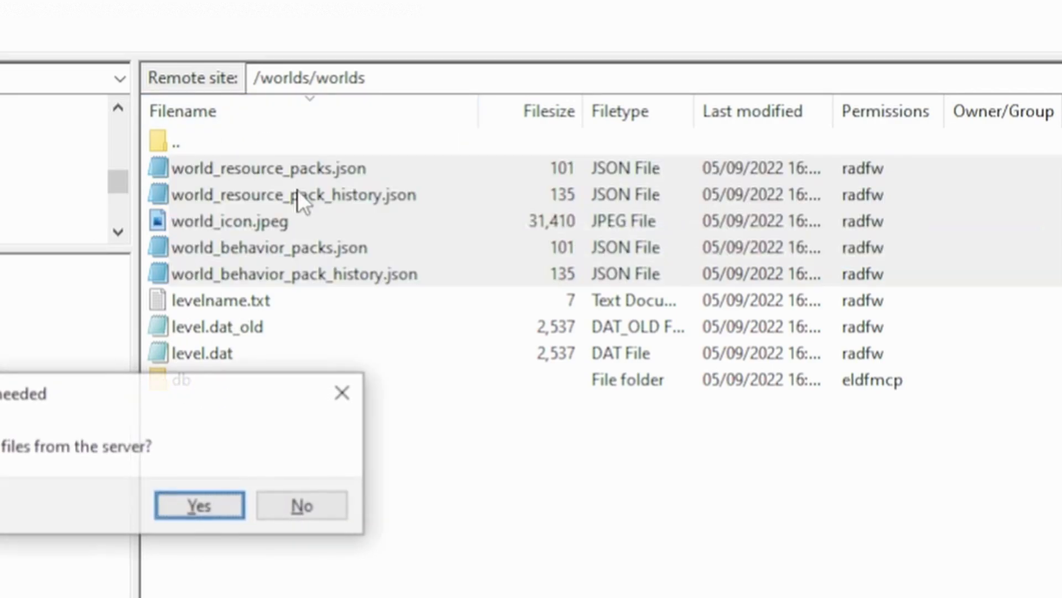
pyautogui.click(175, 512)
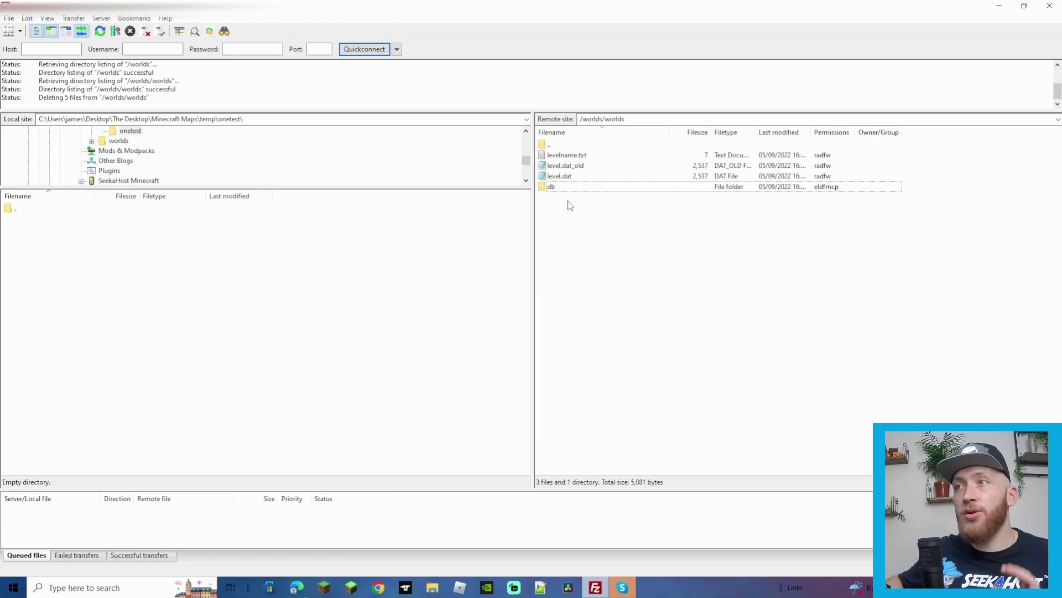
# - Download db, level.dat, level.dat_old and levelname.txt into the local onetest folder, then close FileZilla
pyautogui.moveTo(569, 204); pyautogui.dragTo(575, 159)
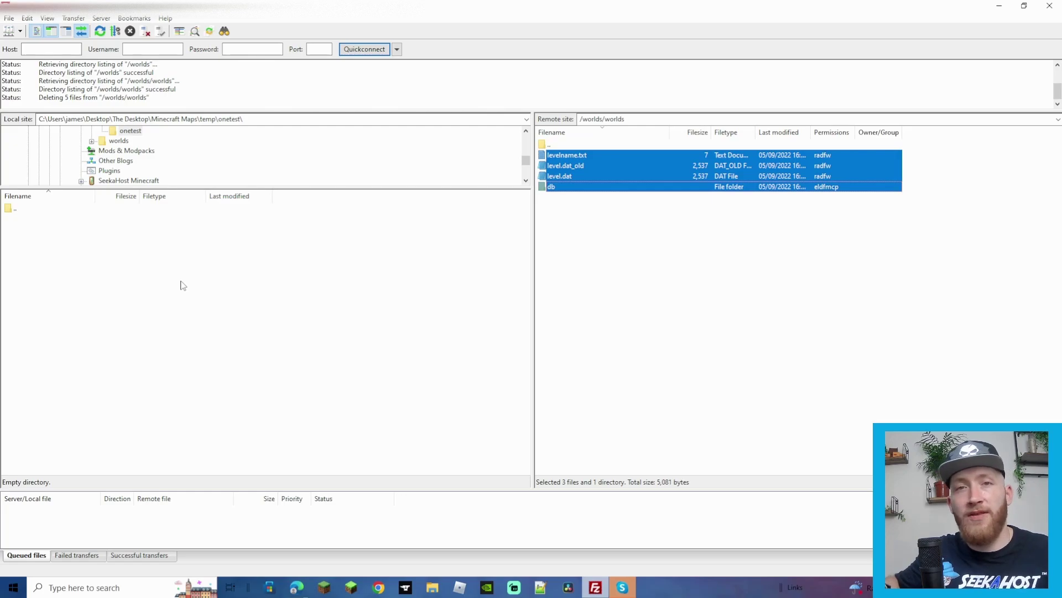
pyautogui.moveTo(579, 168); pyautogui.dragTo(194, 301)
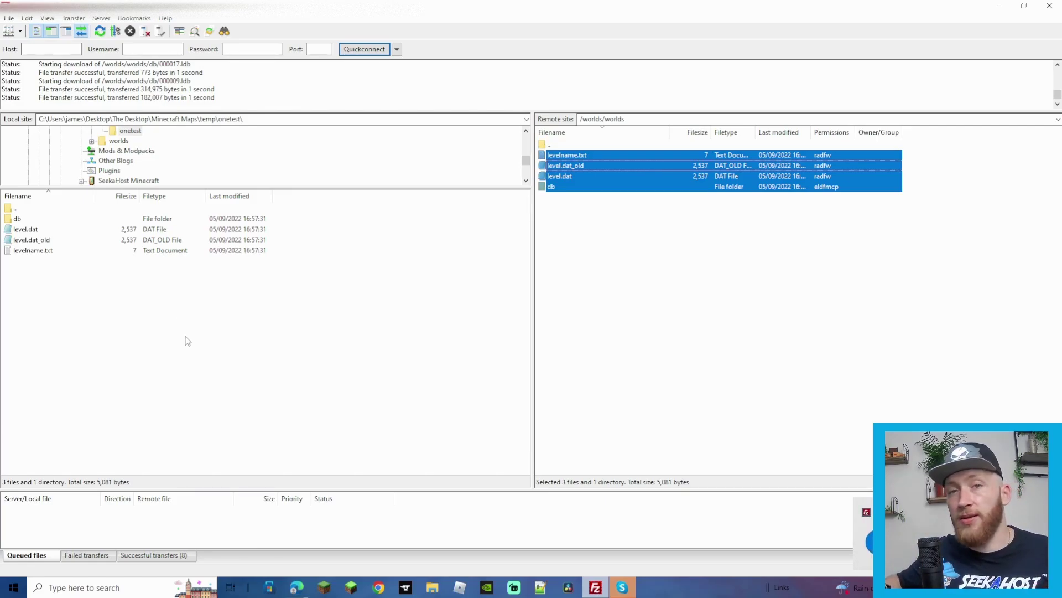
pyautogui.click(1055, 6)
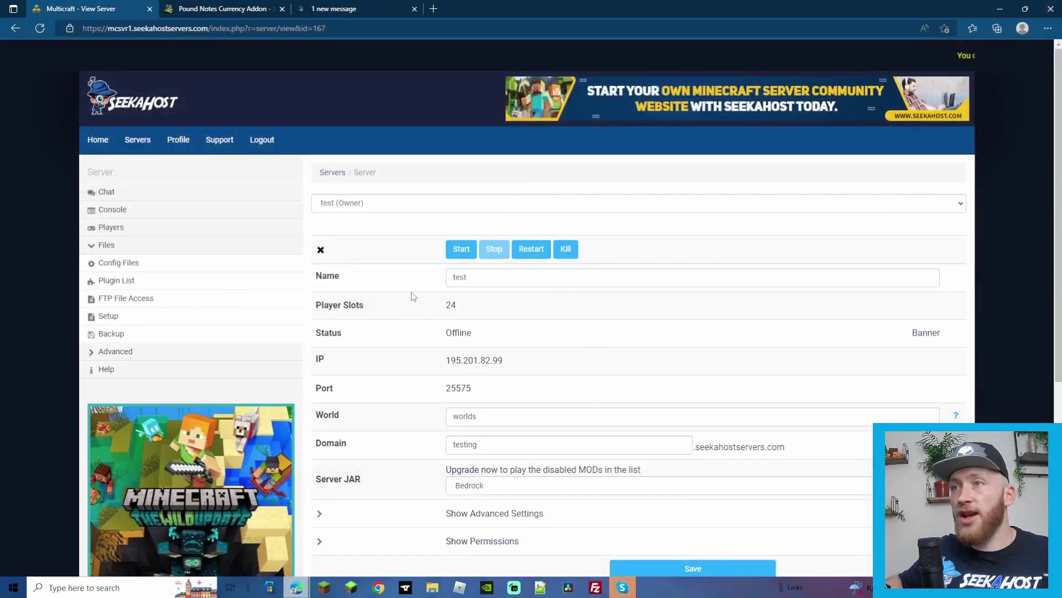
# - Zip the four world files in temp > onetest into onetest.zip with 7-Zip's default settings
pyautogui.click(432, 587)
pyautogui.doubleClick(164, 390)
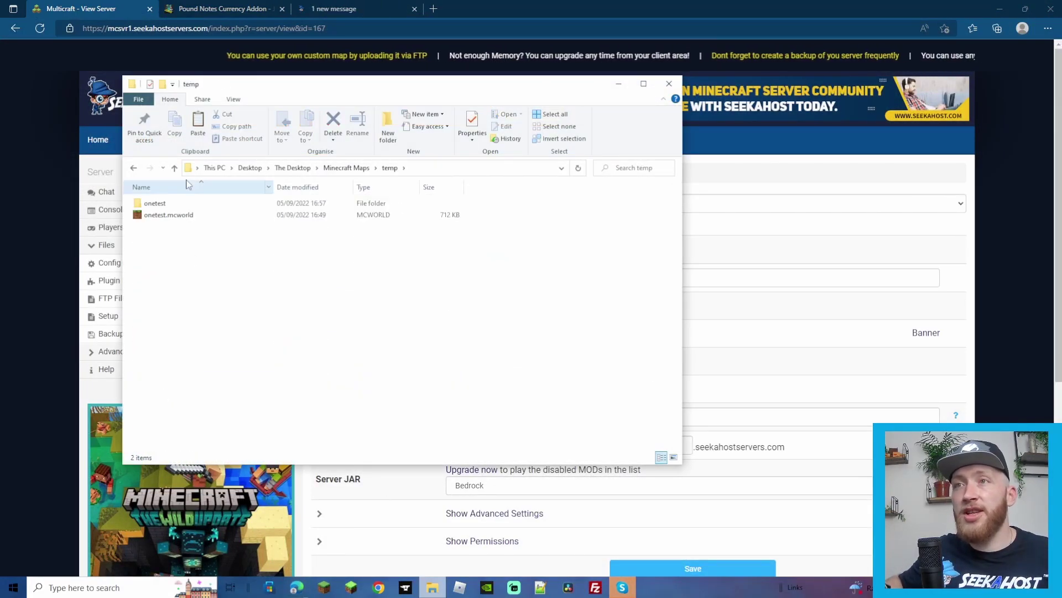
pyautogui.doubleClick(155, 203)
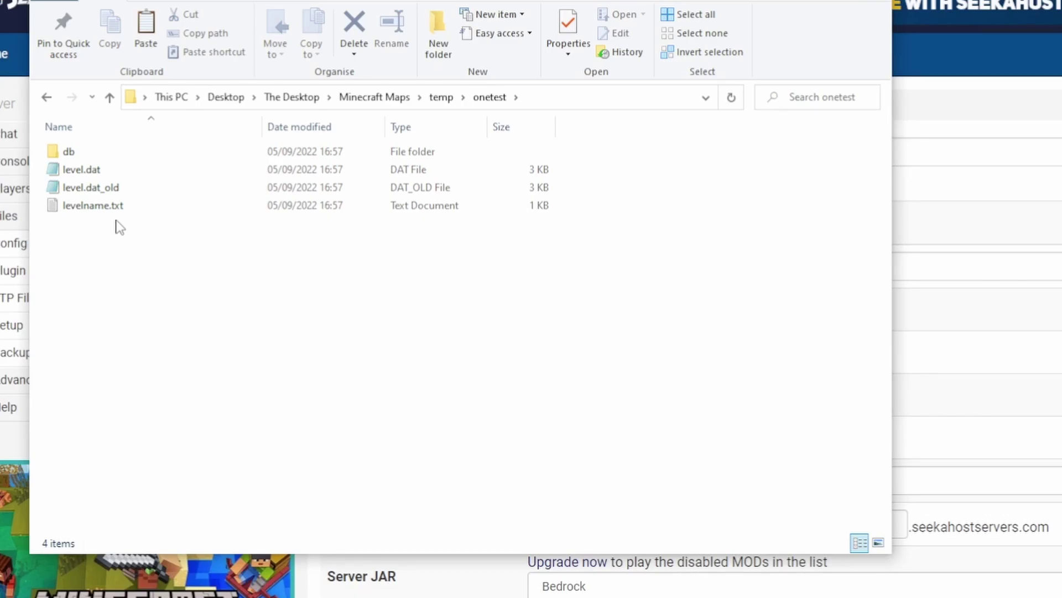
pyautogui.moveTo(94, 255); pyautogui.dragTo(69, 147)
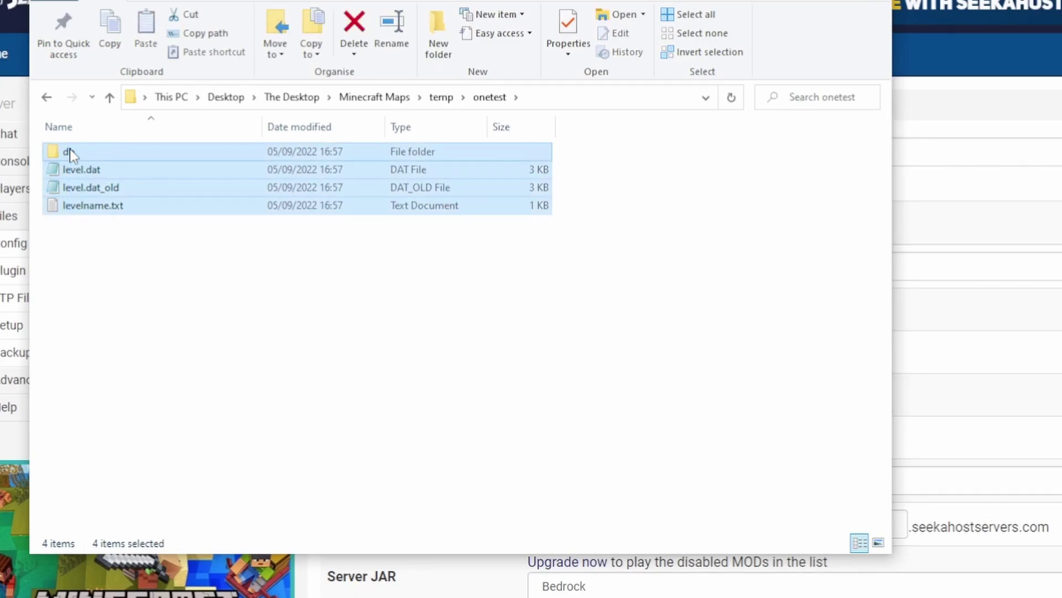
pyautogui.rightClick(94, 172)
pyautogui.moveTo(216, 192)
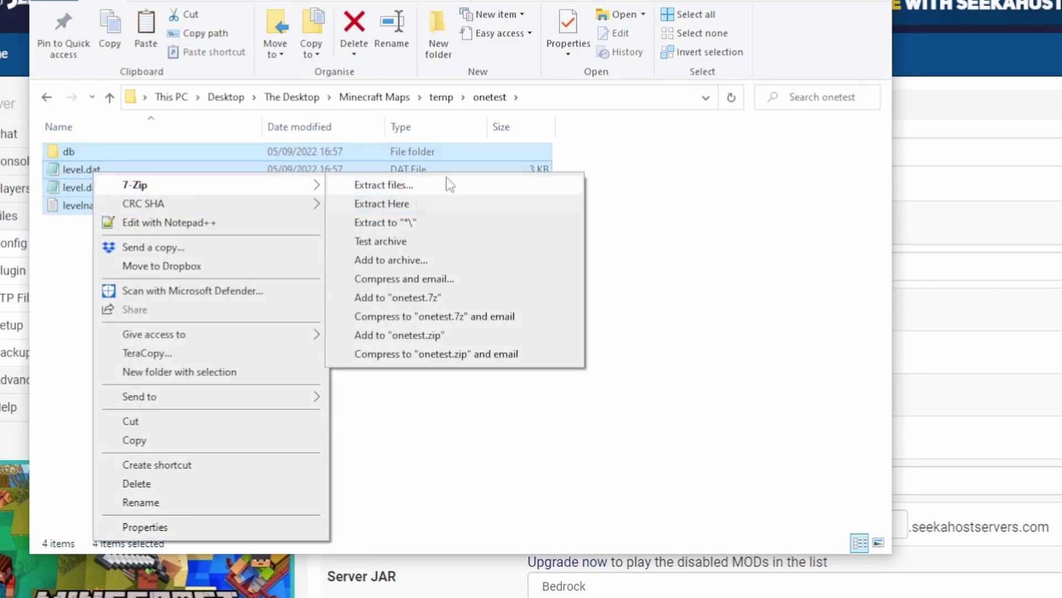
pyautogui.click(397, 255)
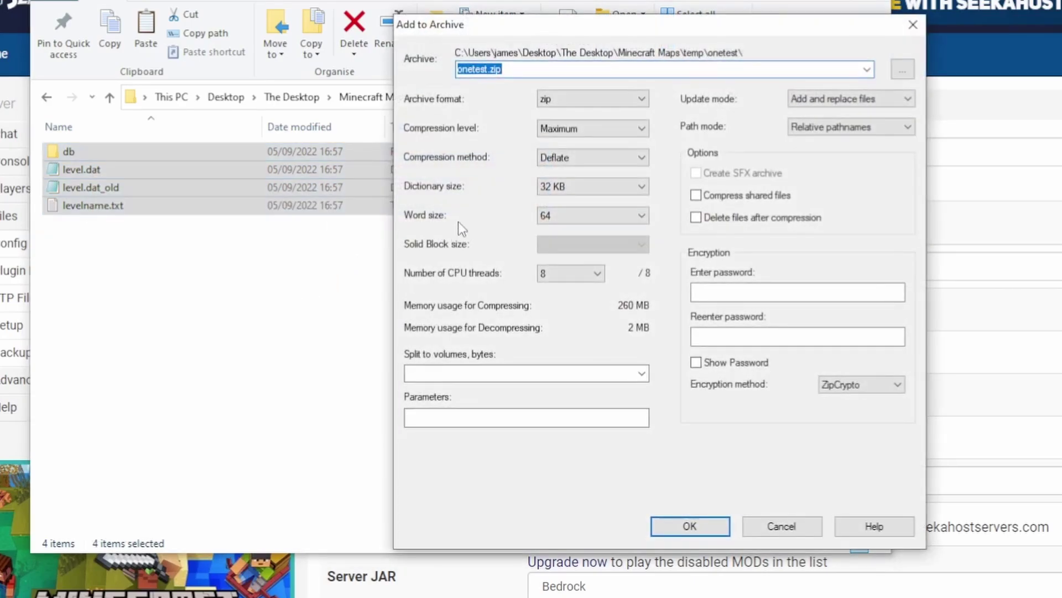
pyautogui.click(690, 526)
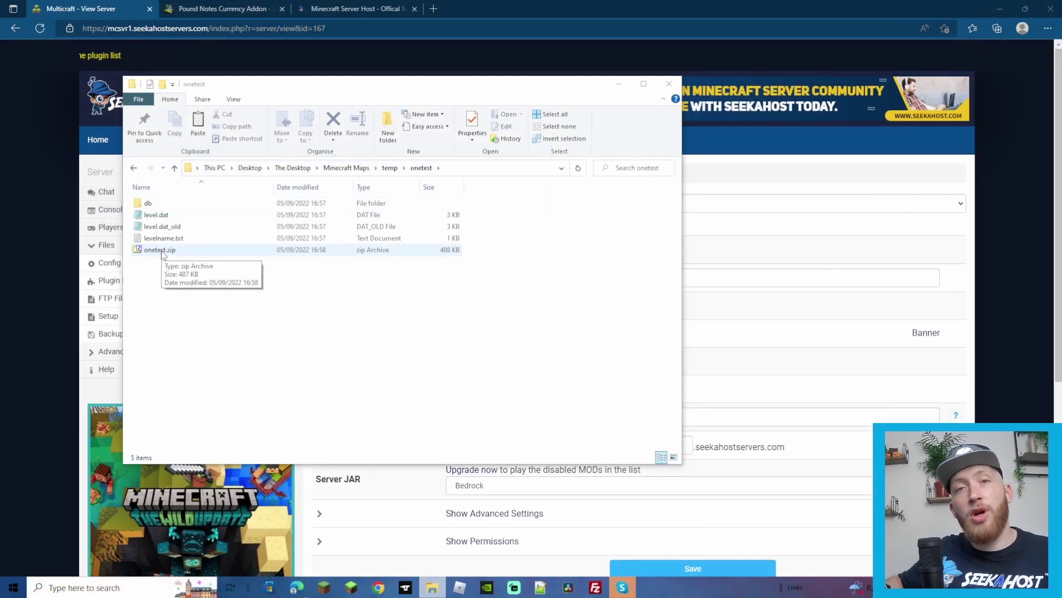
# - Rename onetest.zip to onetest.mcworld and confirm the extension change
pyautogui.click(162, 250)
pyautogui.click(185, 249)
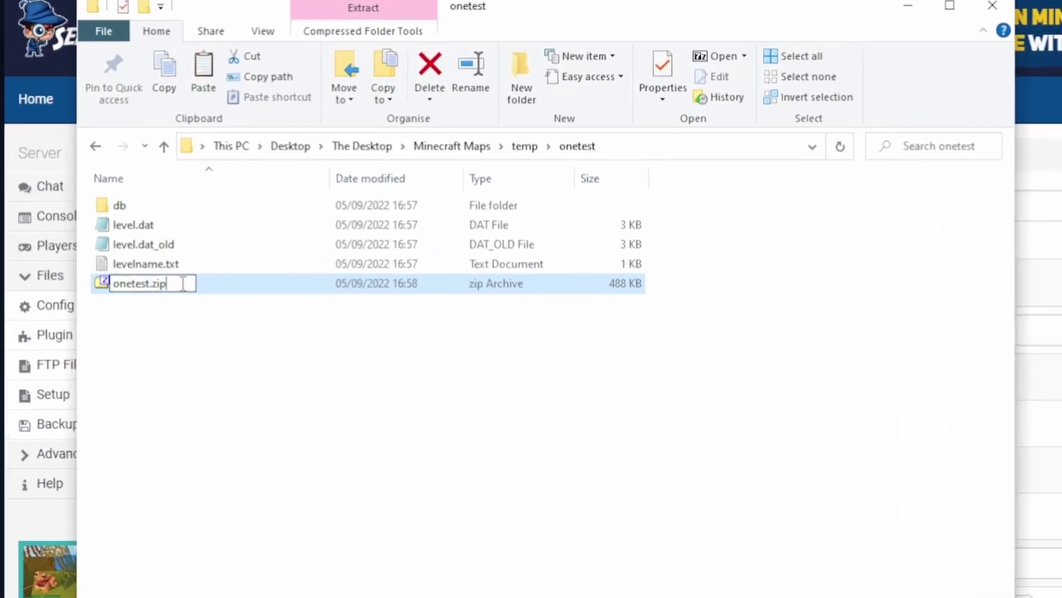
pyautogui.press('BackSpace')
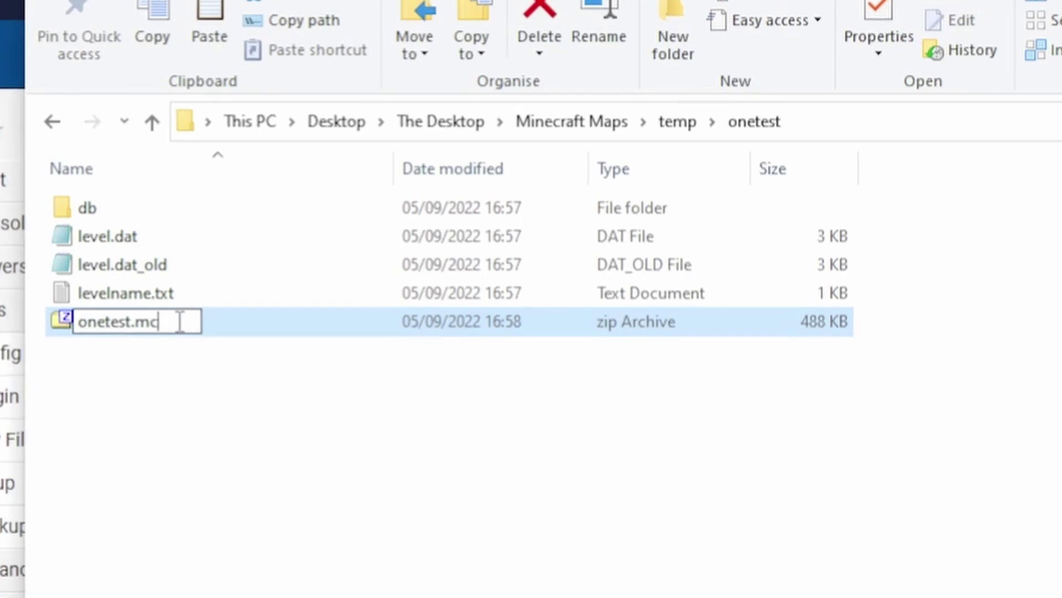
pyautogui.press('Return')
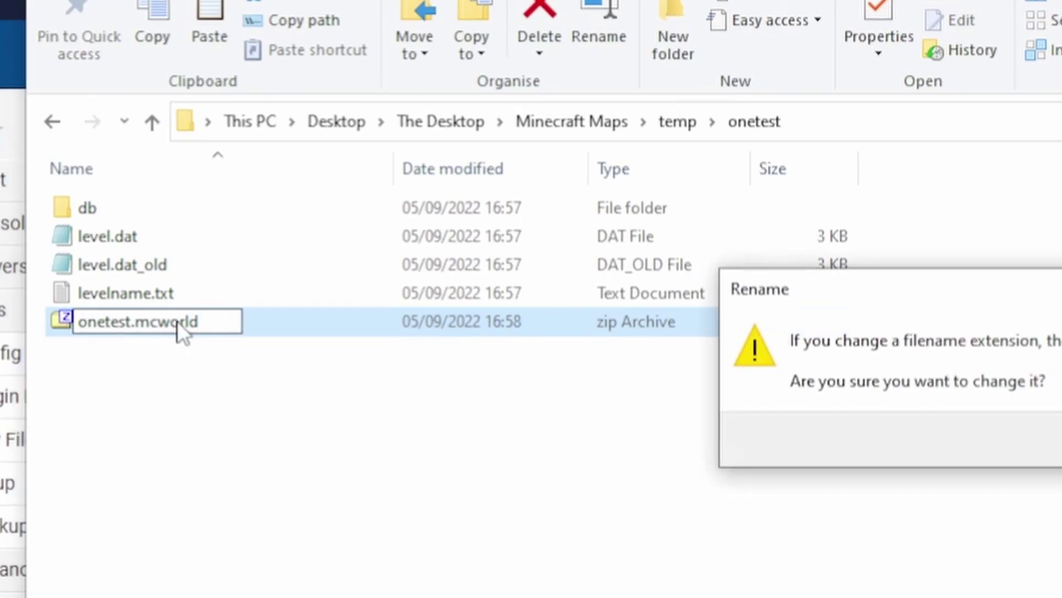
pyautogui.press('Return')
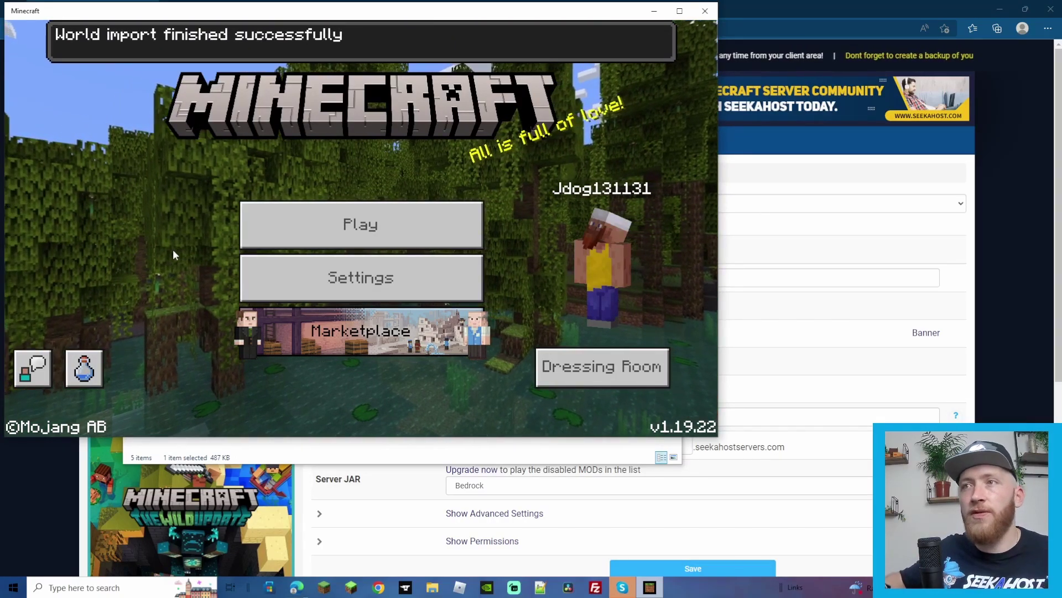
# - Find the imported onetest world in Minecraft's Worlds list and open its settings
pyautogui.click(358, 237)
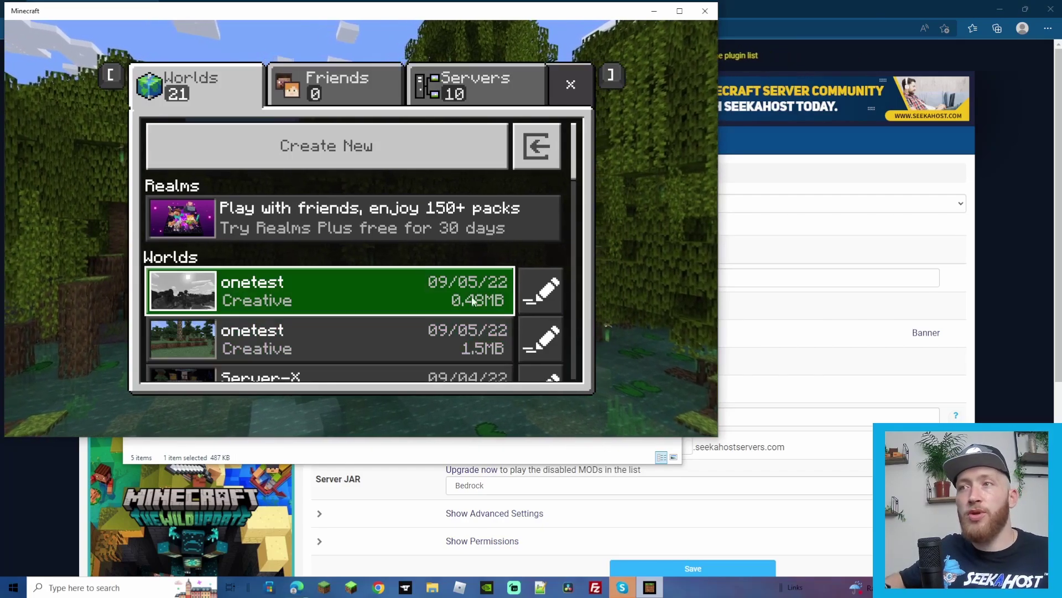
pyautogui.click(545, 293)
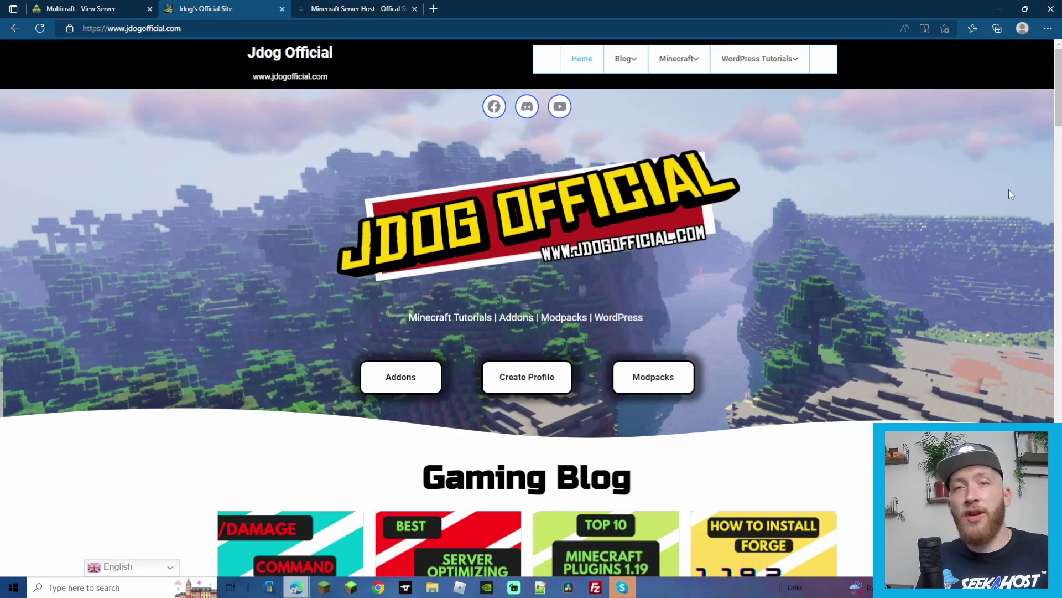
# - Open the Free Minecraft Addons for Bedrock page and scroll through its Economy, Admin and Texture Pack sections
pyautogui.click(415, 378)
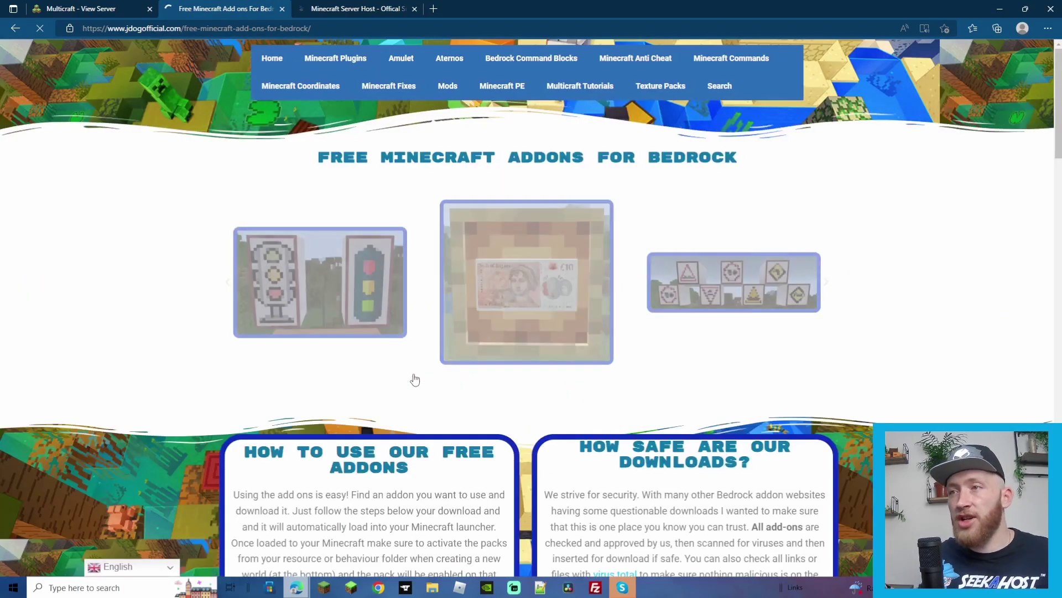
pyautogui.scroll(-10, 519, 311)
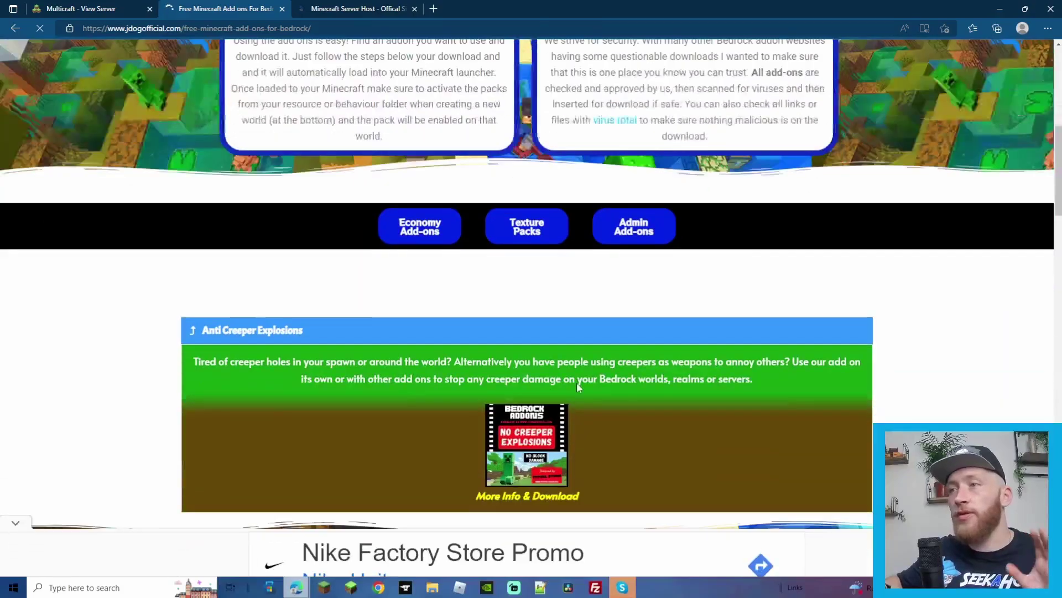
pyautogui.scroll(-3, 576, 385)
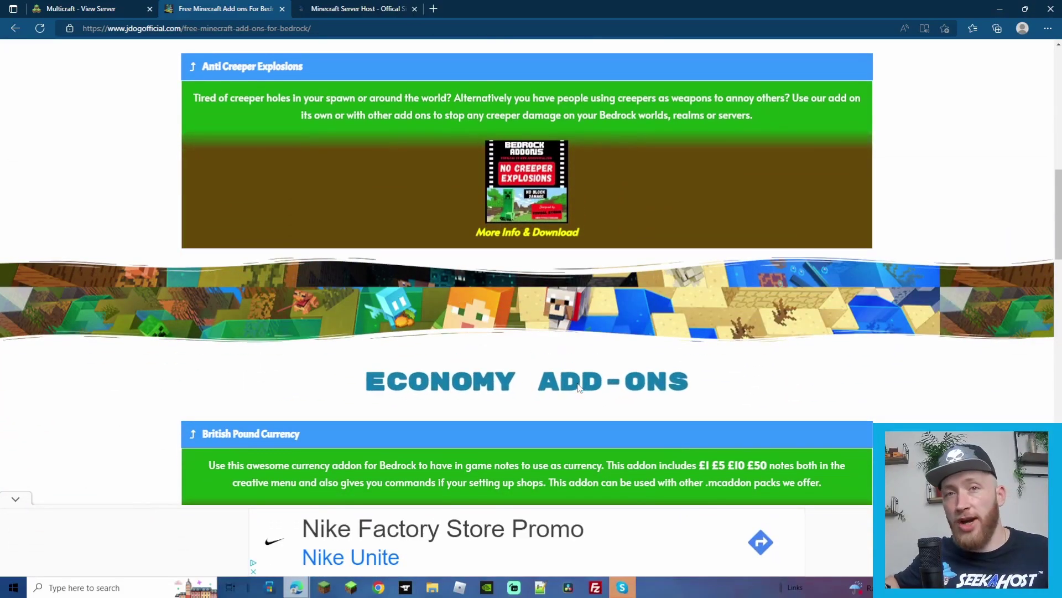
pyautogui.scroll(-3, 579, 387)
pyautogui.scroll(-15, 579, 387)
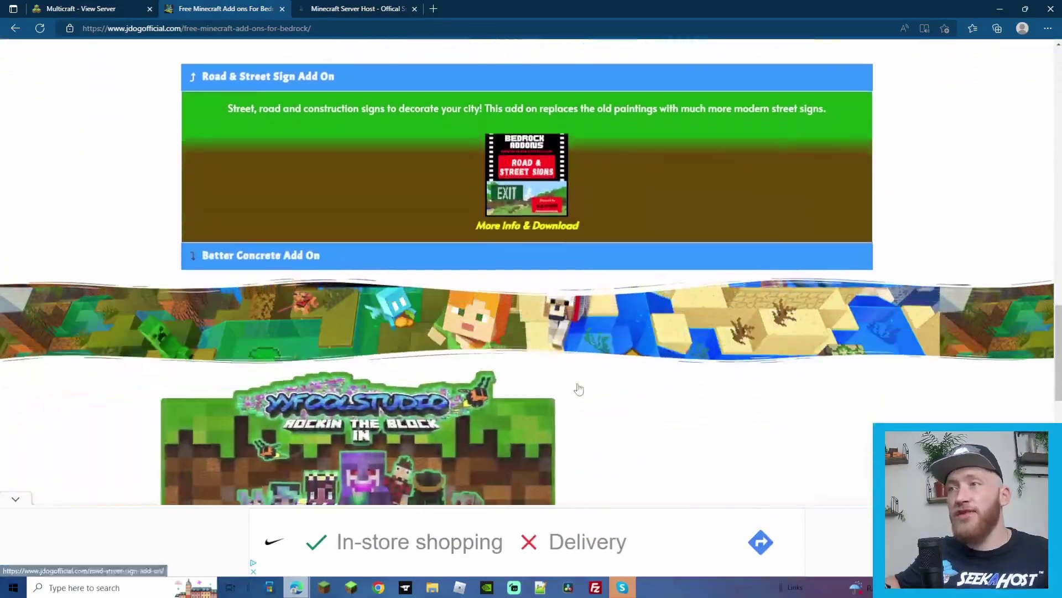
pyautogui.scroll(20, 578, 387)
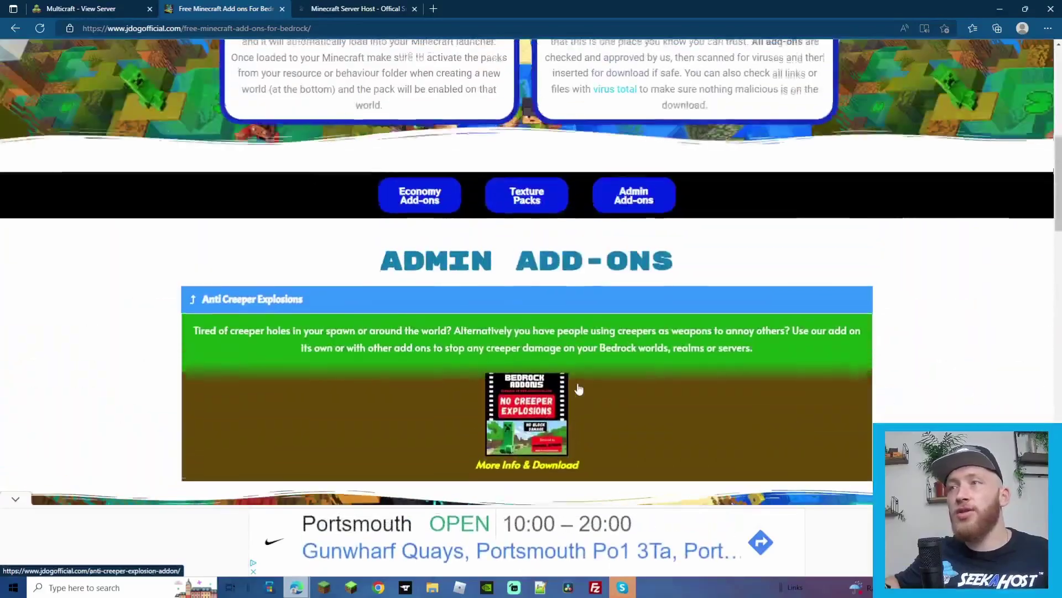
pyautogui.scroll(3, 578, 389)
pyautogui.scroll(-18, 578, 388)
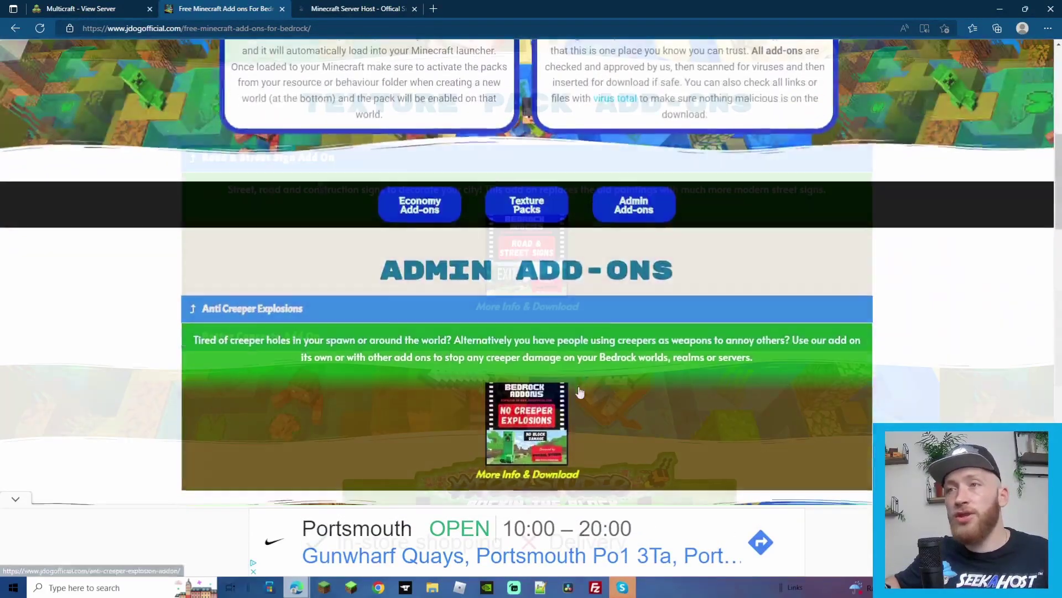
pyautogui.scroll(20, 299, 332)
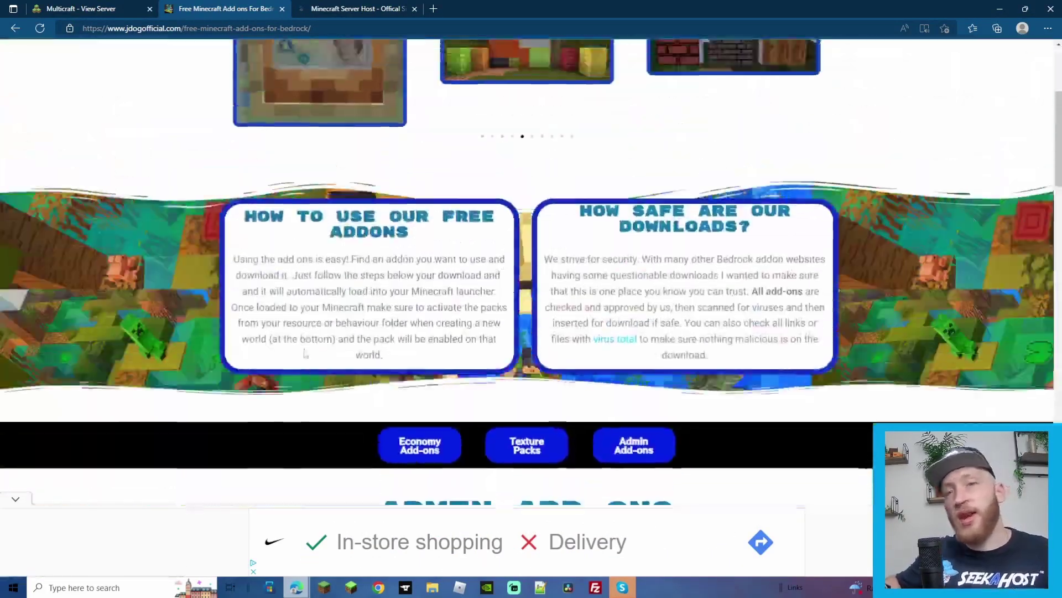